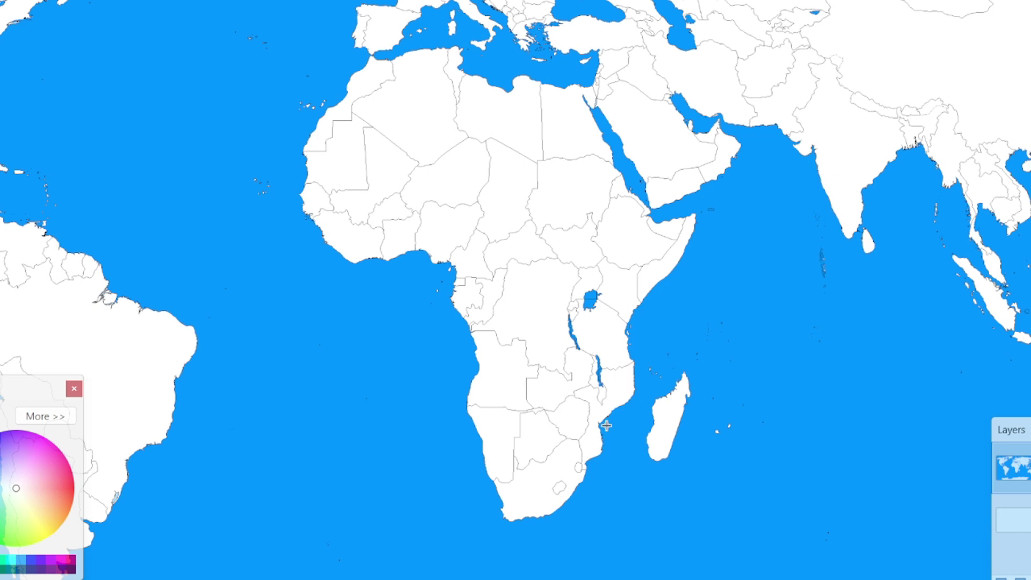
# - Pan and zoom across North and West Africa, then zoom in on the Horn of Africa
pyautogui.scroll(5, 489, 277)
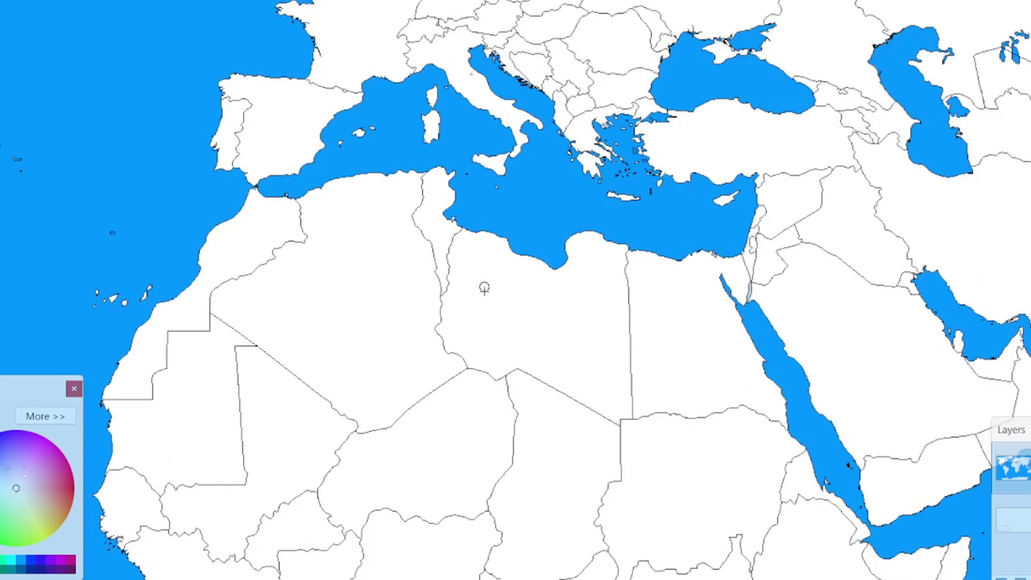
pyautogui.scroll(3, 476, 324)
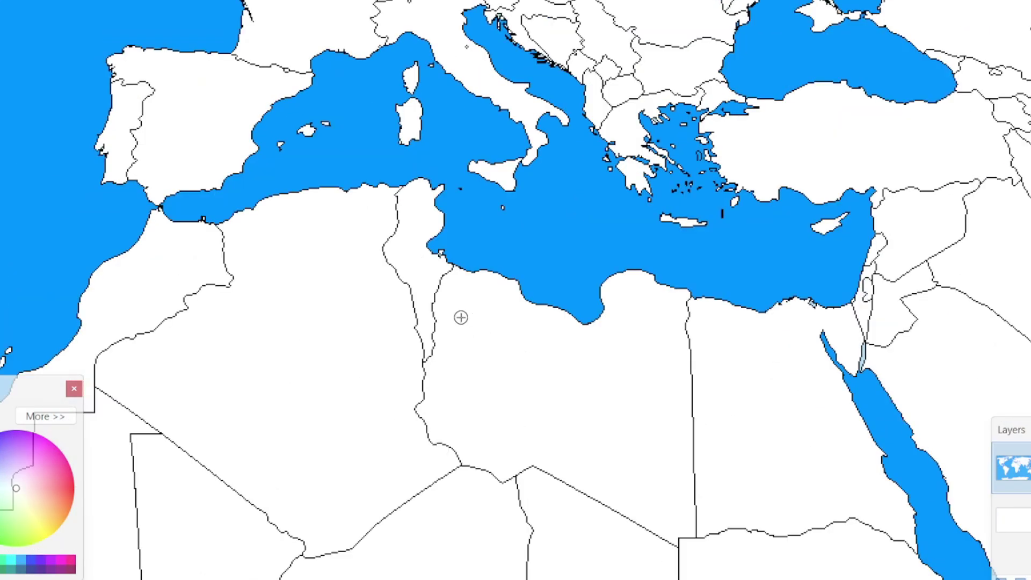
pyautogui.scroll(-2, 430, 231)
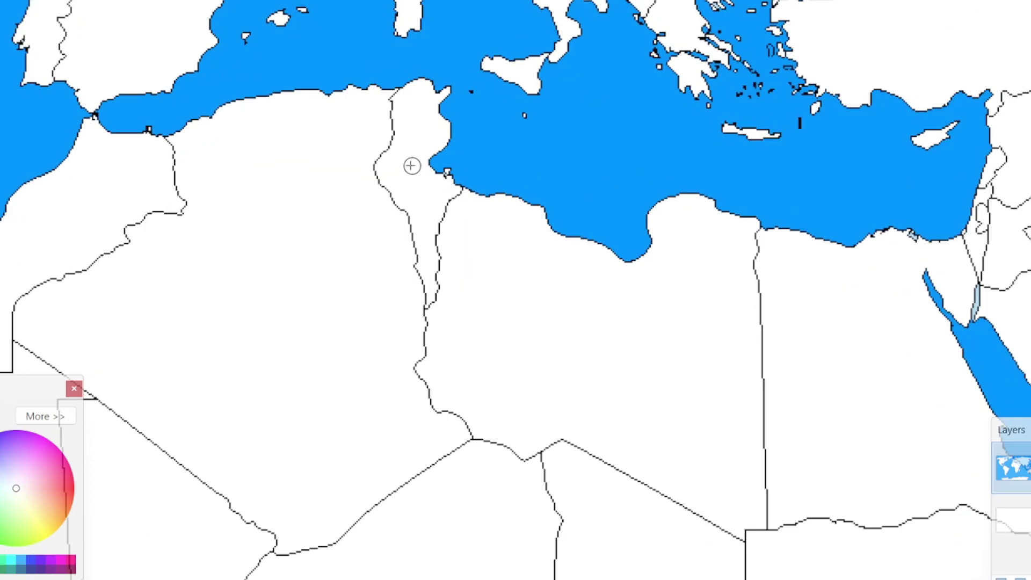
pyautogui.scroll(4, 393, 188)
pyautogui.scroll(-5, 260, 233)
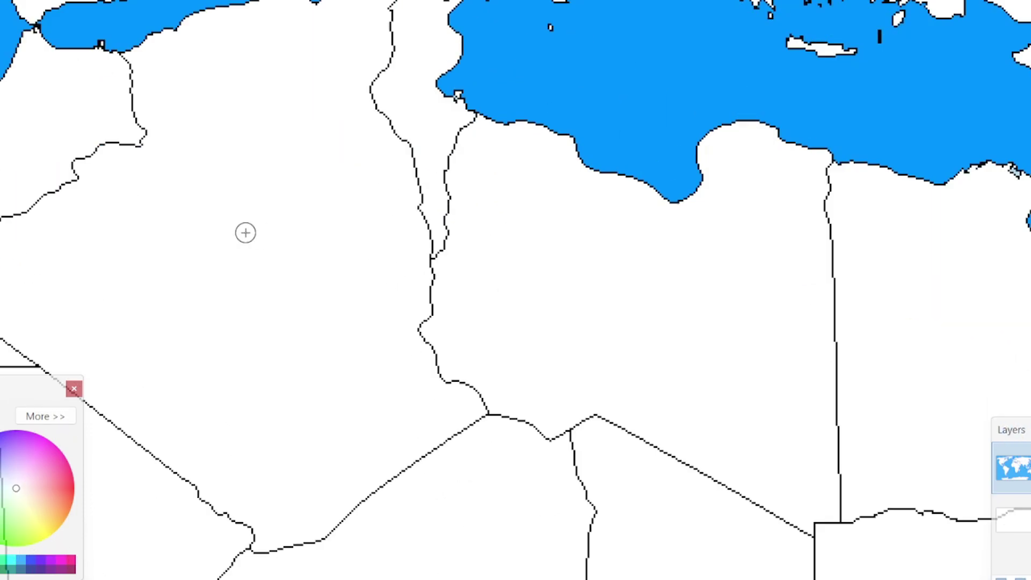
pyautogui.scroll(2, 538, 394)
pyautogui.scroll(-2, 530, 390)
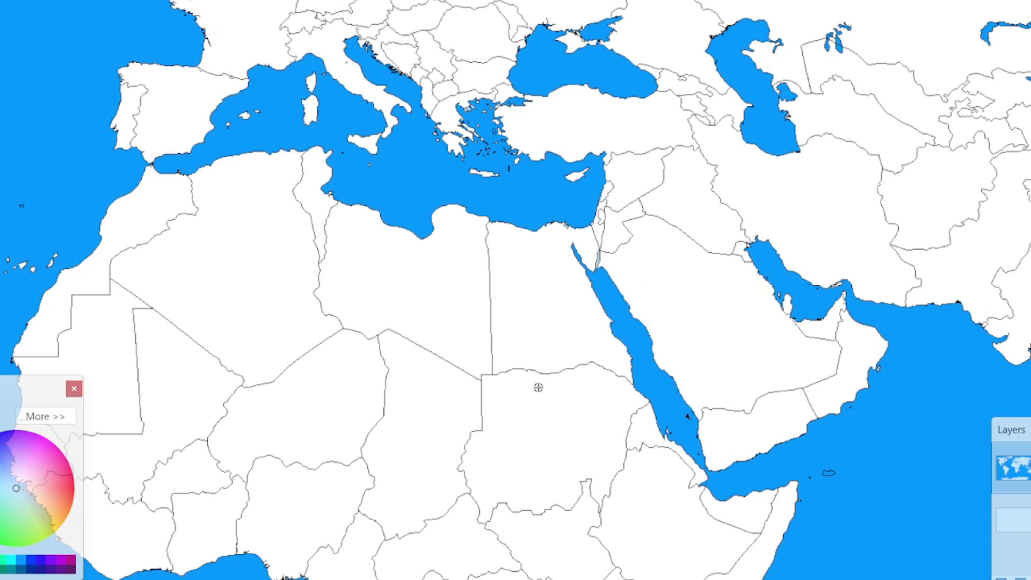
pyautogui.scroll(-1, 543, 376)
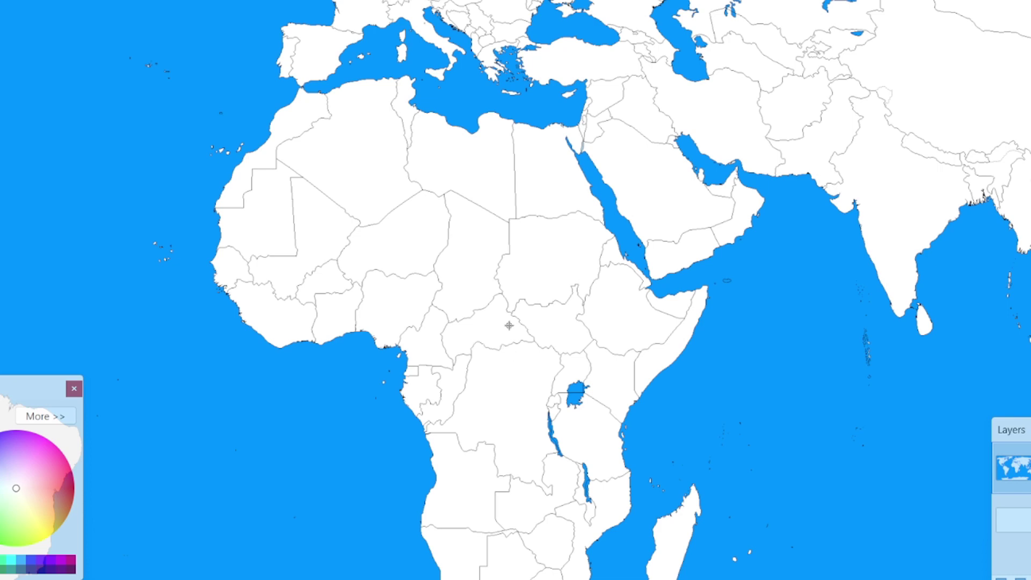
pyautogui.scroll(1, 509, 326)
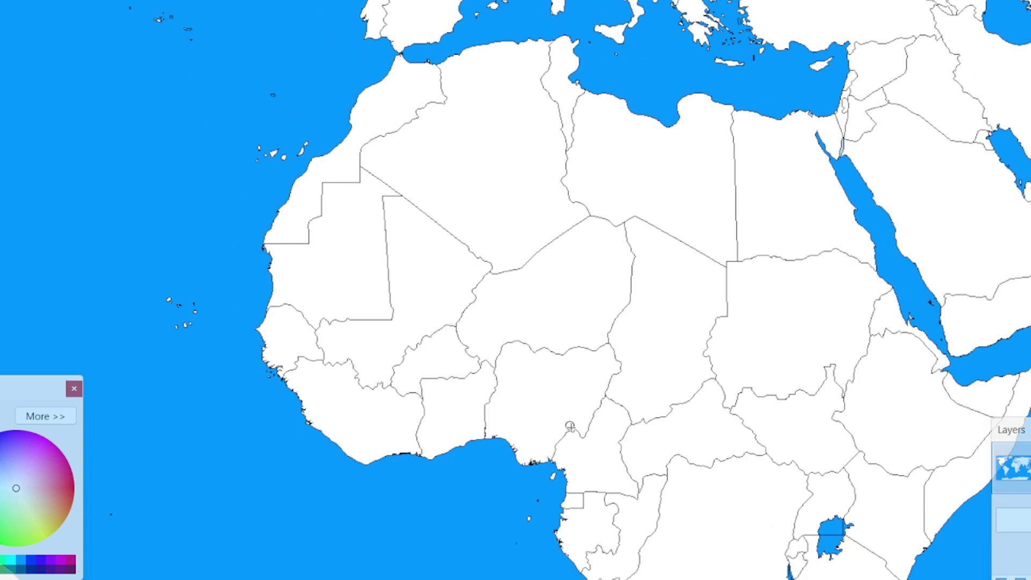
pyautogui.scroll(1, 563, 405)
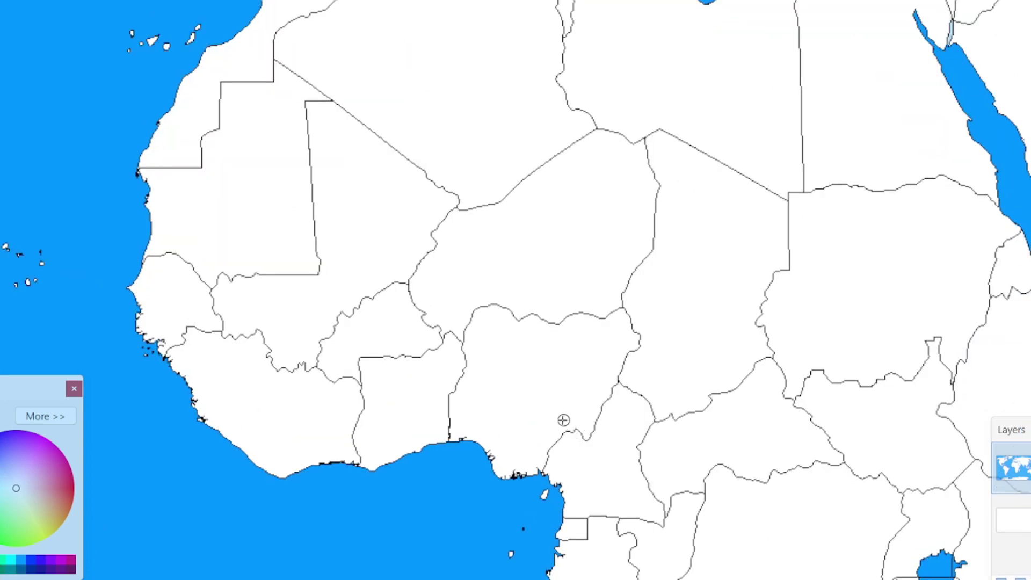
pyautogui.scroll(-1, 562, 420)
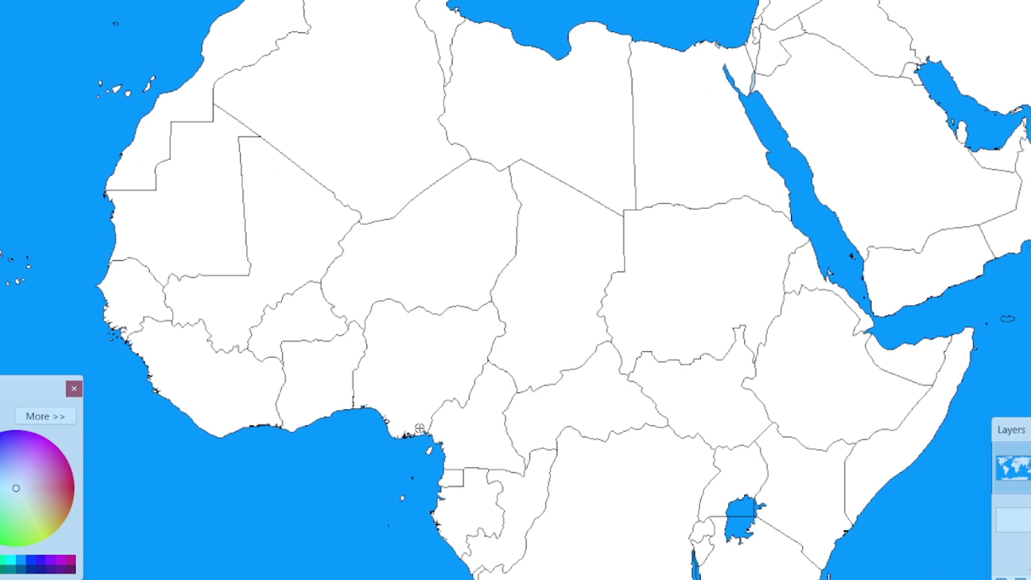
pyautogui.scroll(2, 544, 327)
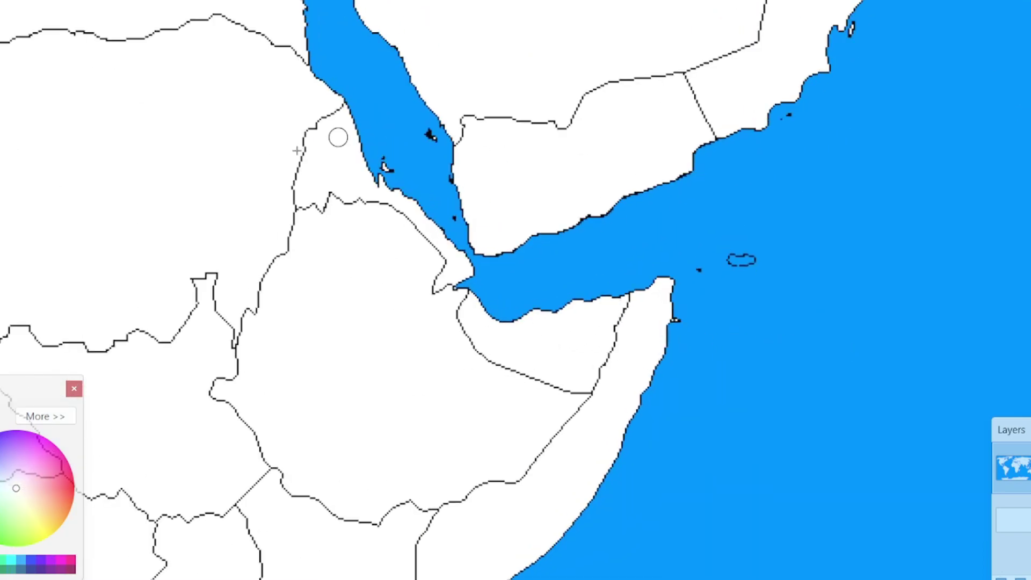
pyautogui.scroll(1, 476, 134)
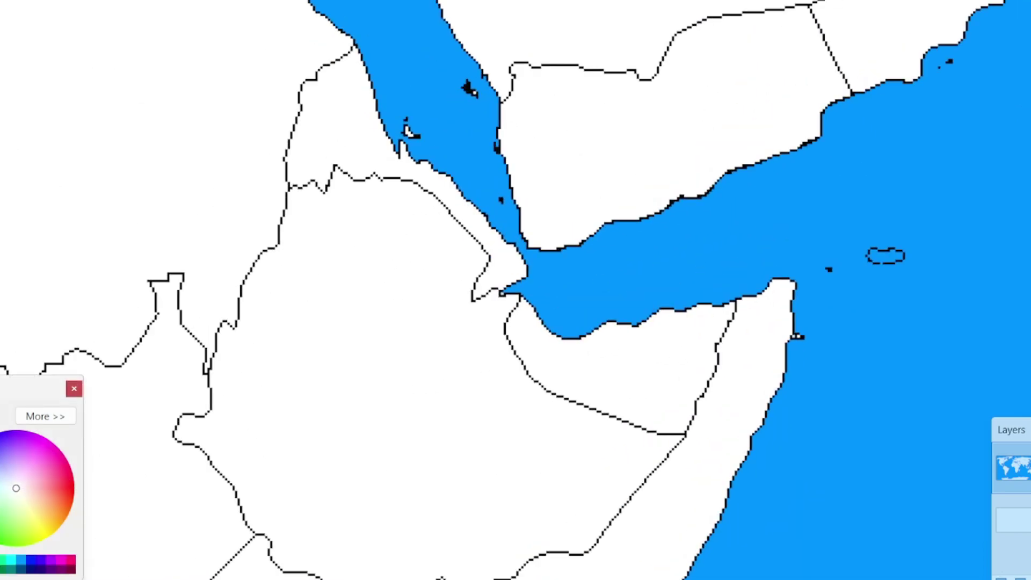
pyautogui.moveTo(454, 440)
pyautogui.mouseDown()
pyautogui.moveTo(455, 387)
pyautogui.moveTo(718, 226)
pyautogui.mouseUp()
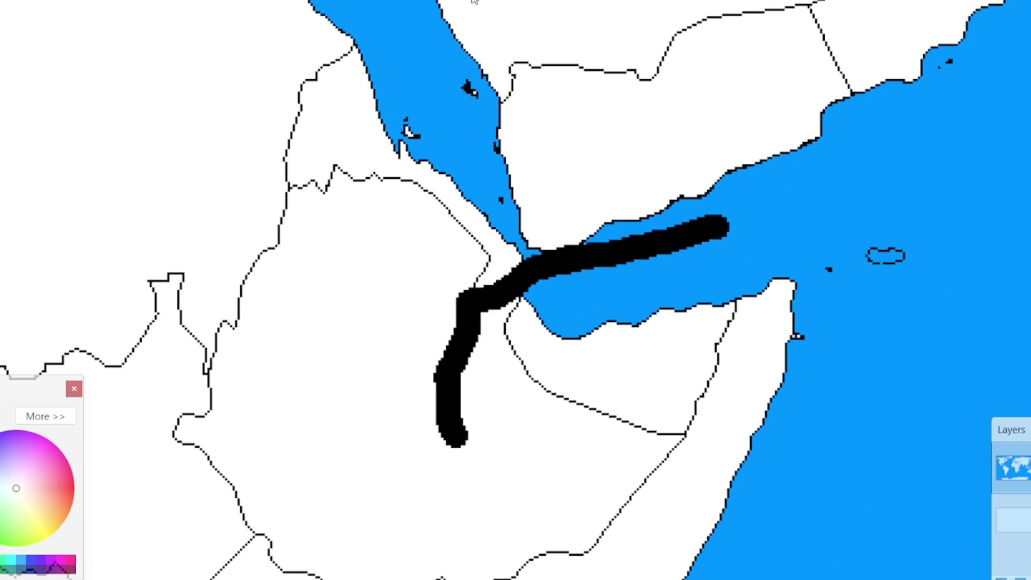
pyautogui.hotkey('ctrl', 'z')
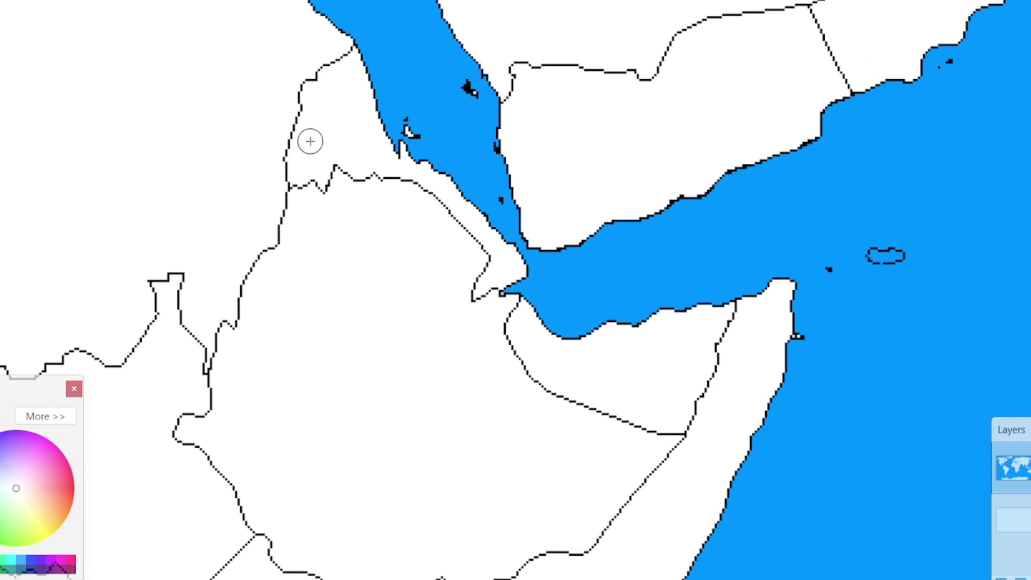
pyautogui.scroll(-5, 310, 139)
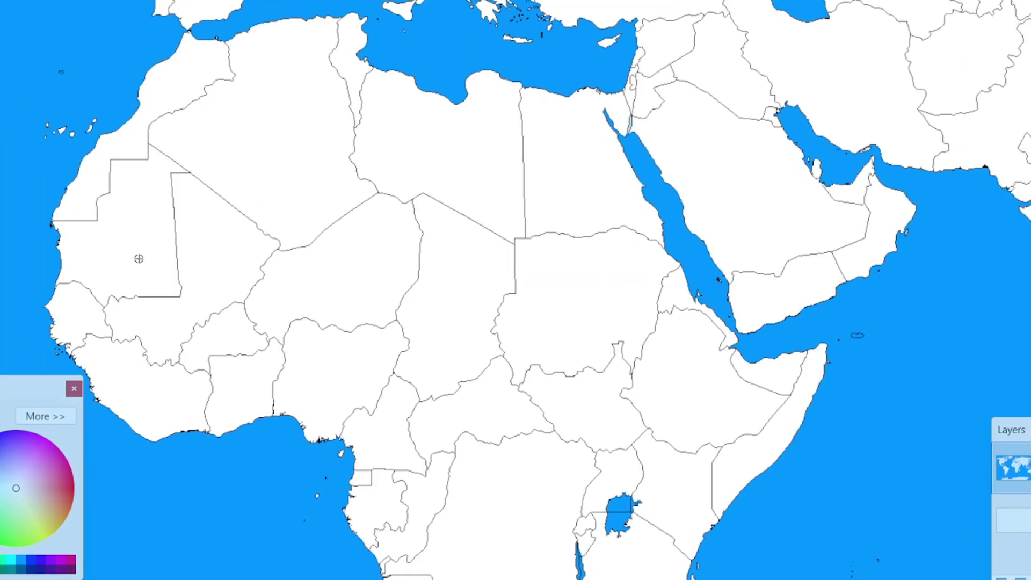
pyautogui.scroll(-3, 160, 273)
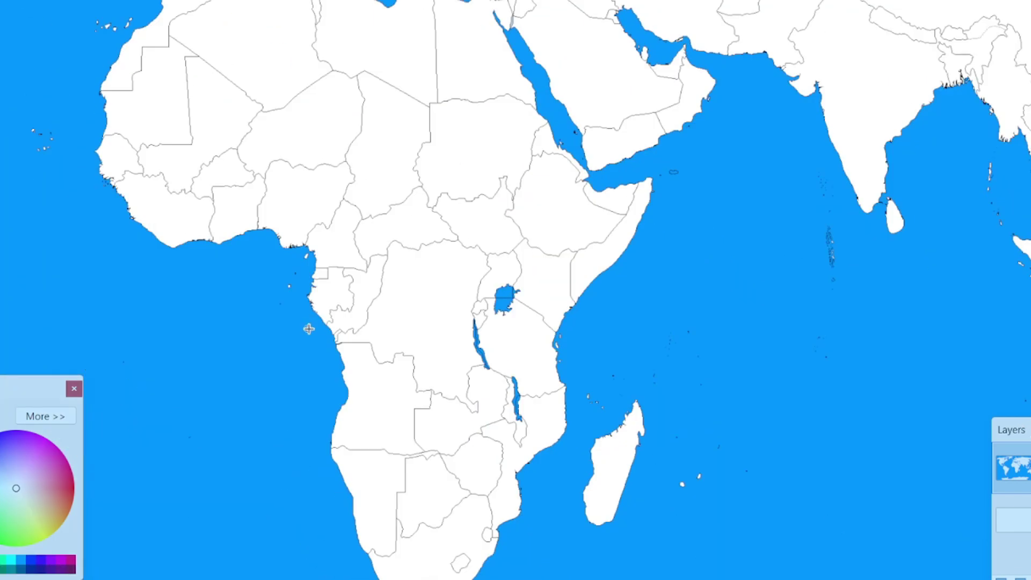
pyautogui.scroll(-2, 306, 330)
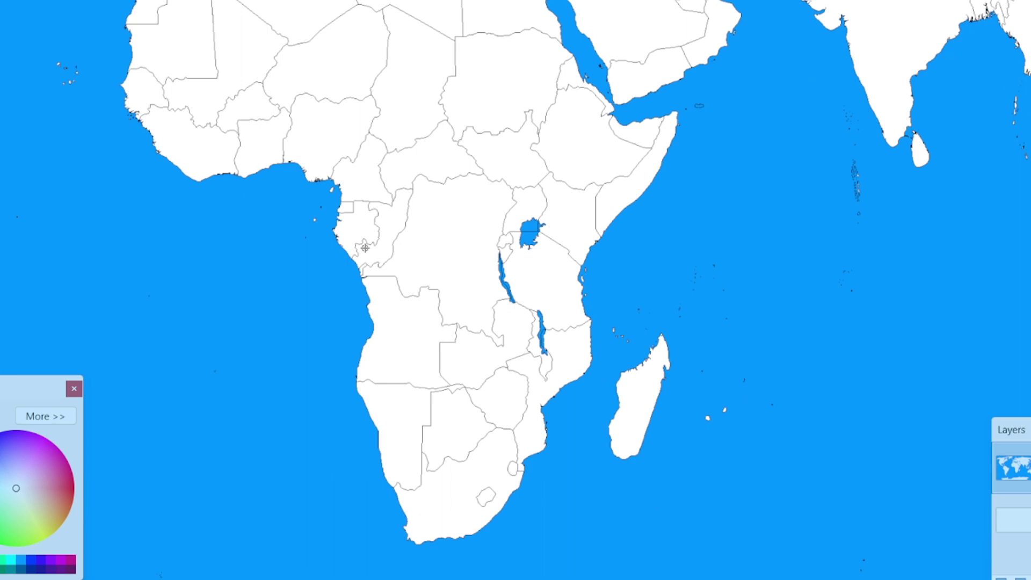
pyautogui.scroll(-1, 557, 297)
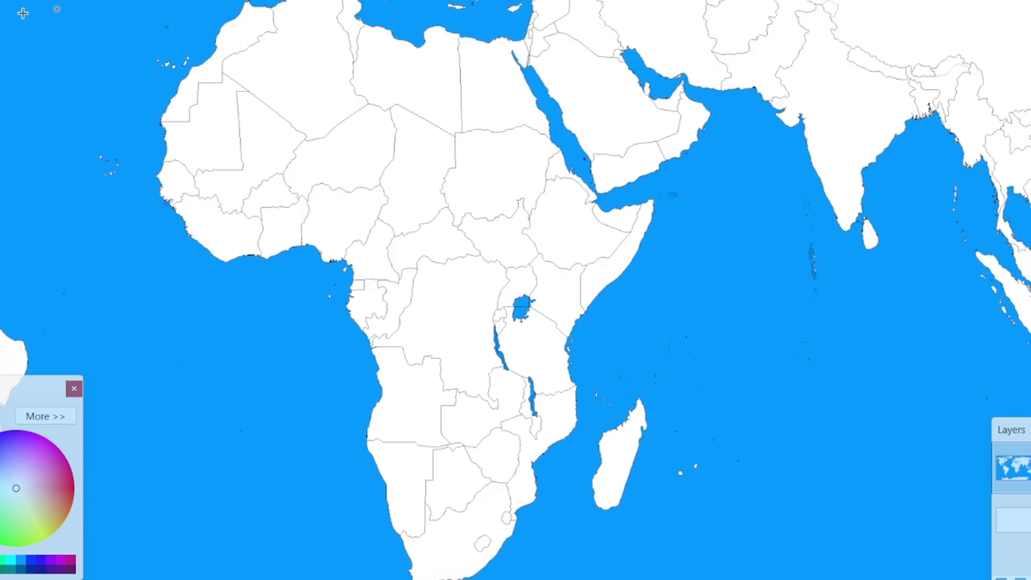
# - Fill the Somali coastal strip with ocean blue using the Paint Bucket
pyautogui.scroll(3, 629, 261)
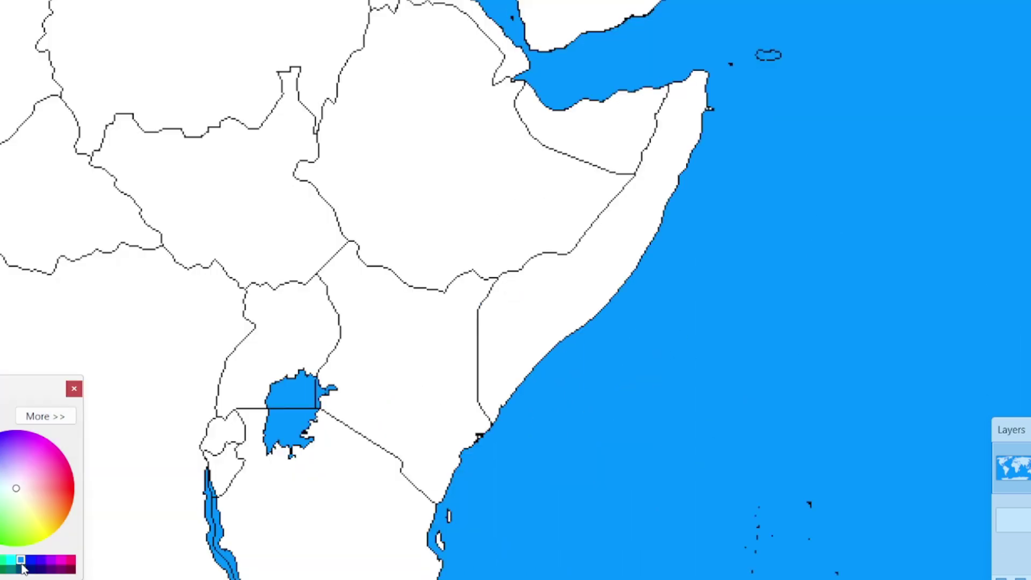
pyautogui.click(525, 280)
pyautogui.scroll(-2, 827, 451)
# - Paint over part of the Uganda–Kenya border in white
pyautogui.scroll(2, 686, 410)
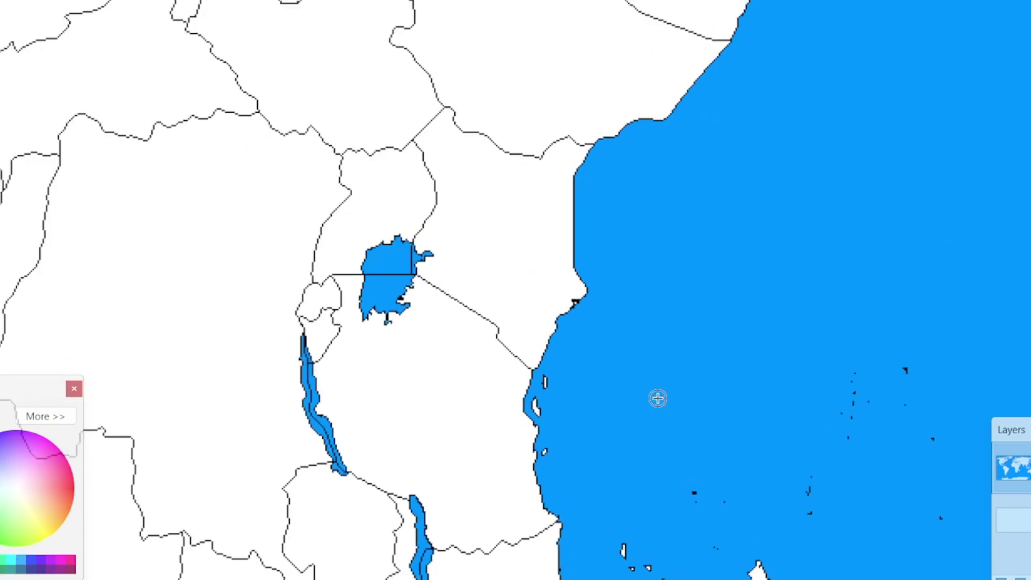
pyautogui.scroll(3, 376, 215)
pyautogui.click(16, 488)
pyautogui.moveTo(492, 309)
pyautogui.mouseDown()
pyautogui.moveTo(511, 257)
pyautogui.moveTo(463, 153)
pyautogui.mouseUp()
# - Erase the coastal border line near the Congo River mouth by Angola
pyautogui.scroll(-2, 808, 527)
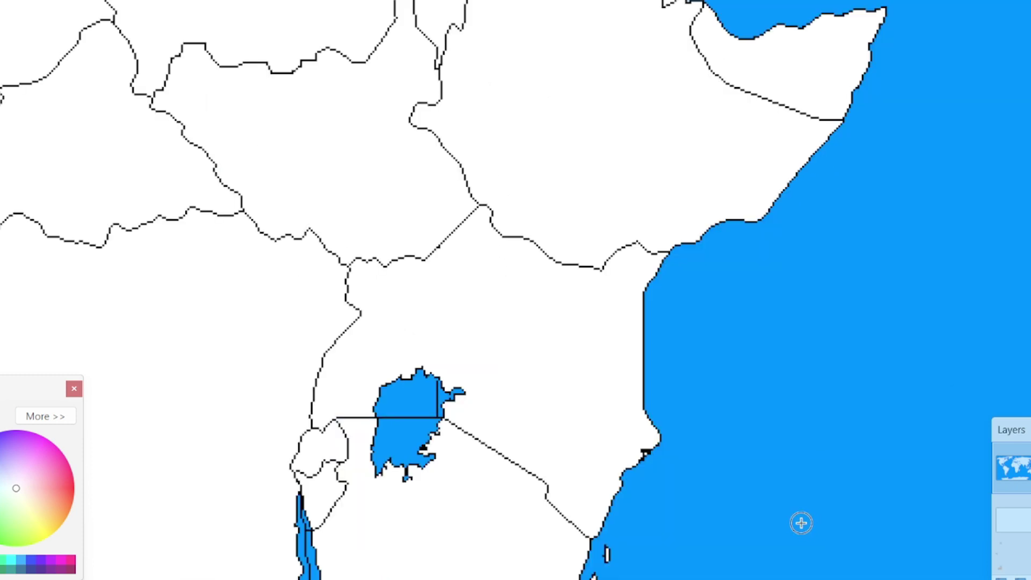
pyautogui.hscroll(-10, 803, 522)
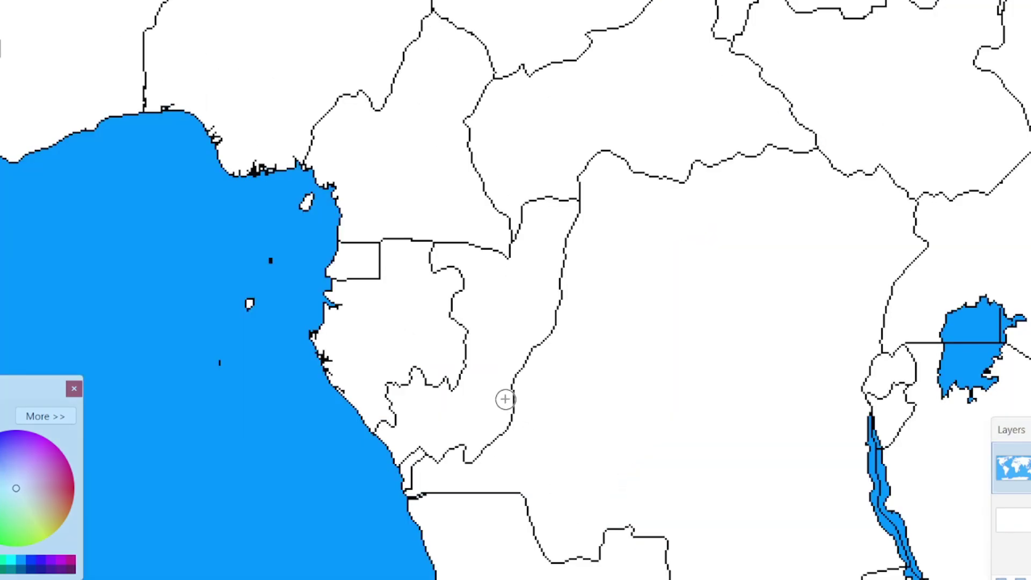
pyautogui.scroll(-3, 502, 396)
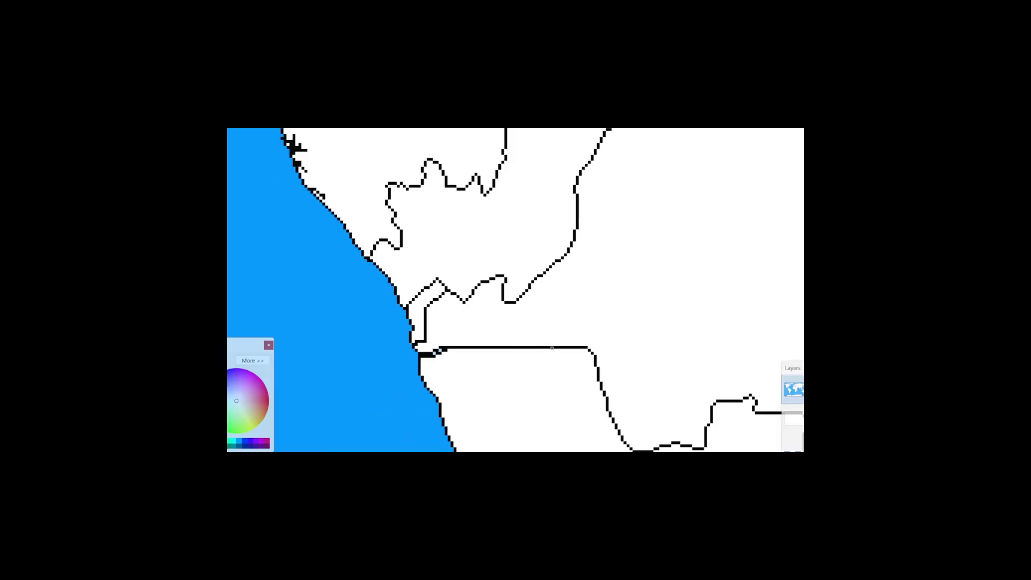
pyautogui.moveTo(573, 391); pyautogui.dragTo(526, 355)
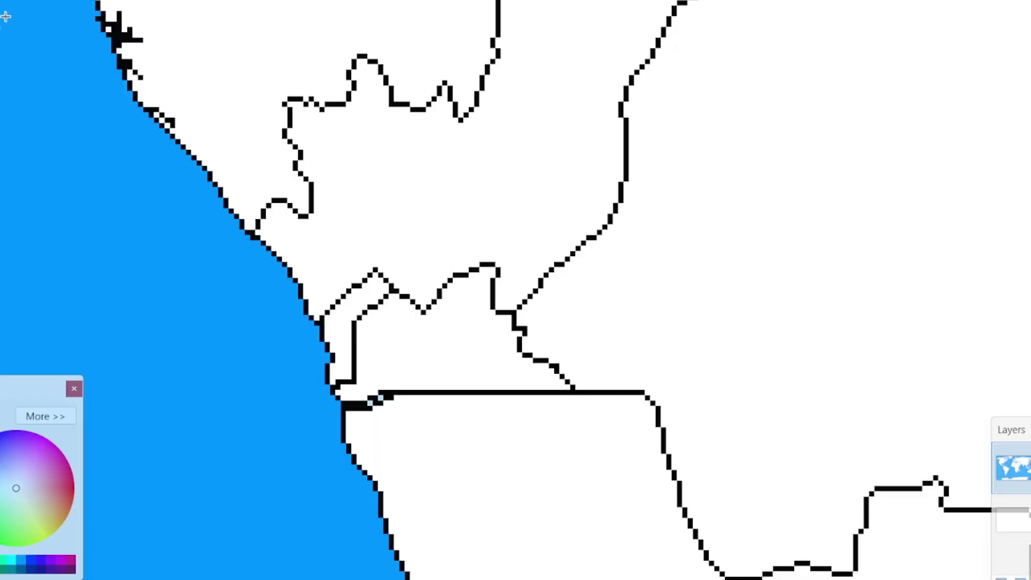
pyautogui.scroll(1, 522, 274)
pyautogui.moveTo(477, 387)
pyautogui.mouseDown()
pyautogui.moveTo(358, 426)
pyautogui.moveTo(325, 450)
pyautogui.moveTo(532, 447)
pyautogui.moveTo(557, 460)
pyautogui.moveTo(302, 408)
pyautogui.moveTo(328, 387)
pyautogui.moveTo(322, 354)
pyautogui.mouseUp()
# - Erase the diagonal border segment running inland from the Gabon coast
pyautogui.scroll(-5, 346, 349)
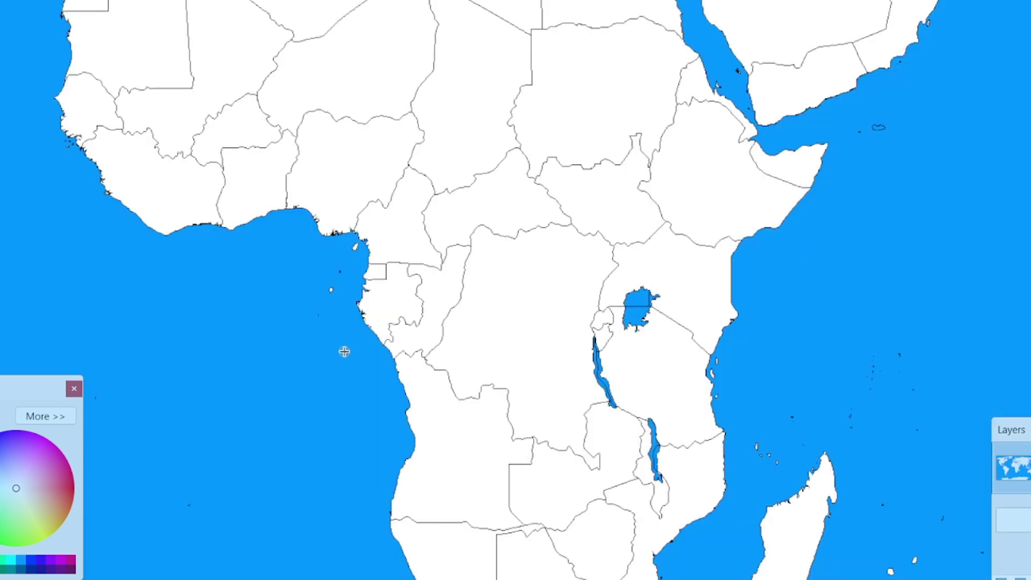
pyautogui.scroll(2, 352, 355)
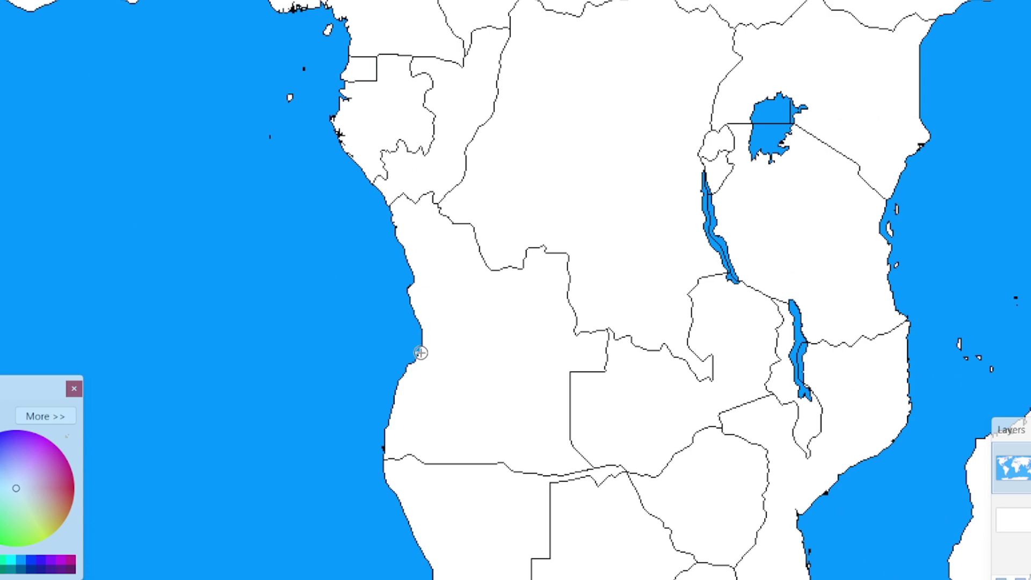
pyautogui.scroll(2, 434, 269)
pyautogui.scroll(2, 492, 345)
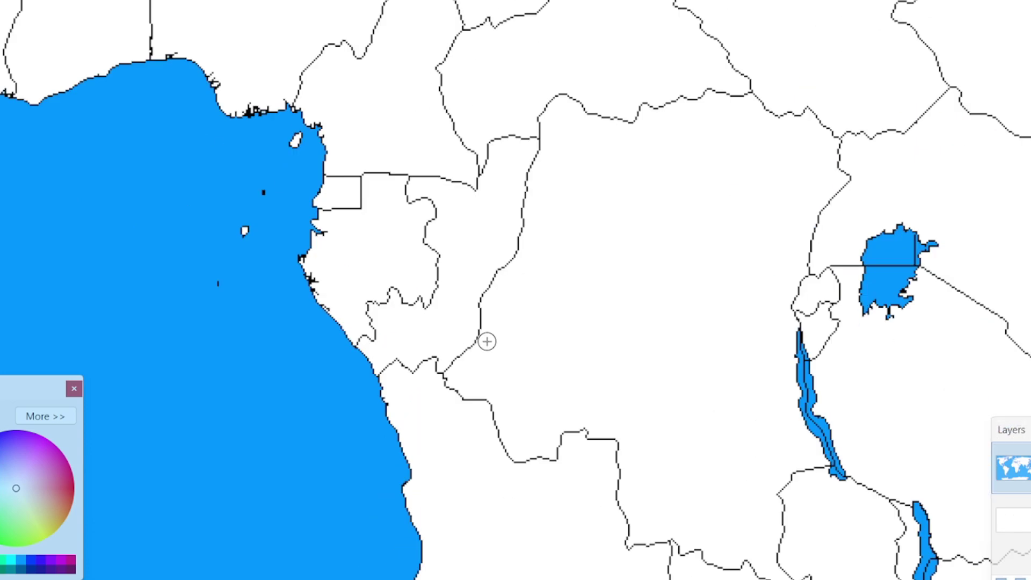
pyautogui.scroll(2, 485, 338)
pyautogui.moveTo(460, 315)
pyautogui.mouseDown()
pyautogui.moveTo(474, 363)
pyautogui.moveTo(449, 386)
pyautogui.mouseUp()
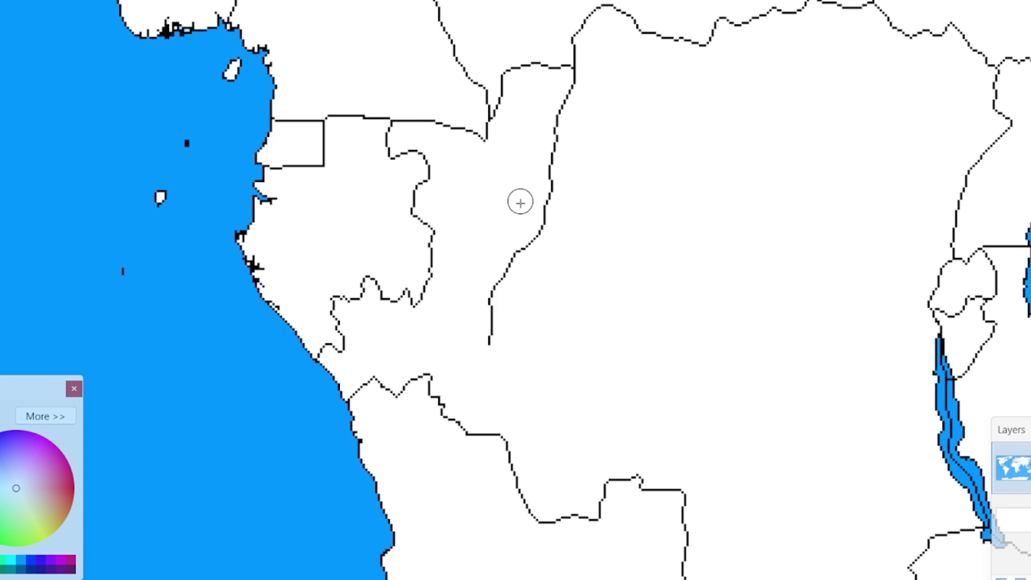
# - Erase both stretches of the long Congo–DR Congo border, merging them into one region
pyautogui.moveTo(516, 219); pyautogui.dragTo(488, 333)
pyautogui.moveTo(530, 265)
pyautogui.mouseDown()
pyautogui.moveTo(553, 202)
pyautogui.moveTo(565, 108)
pyautogui.mouseUp()
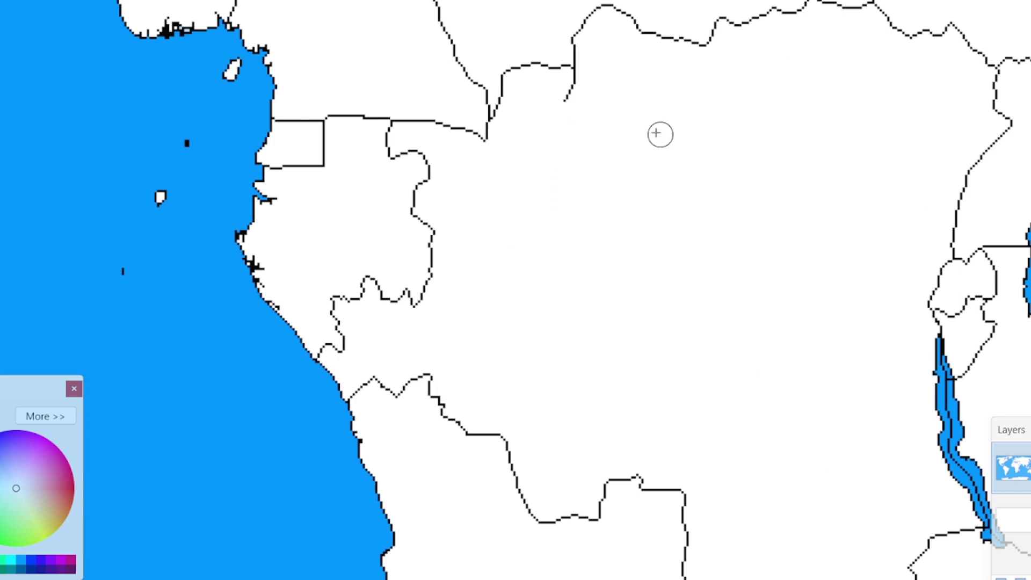
pyautogui.scroll(-2, 352, 433)
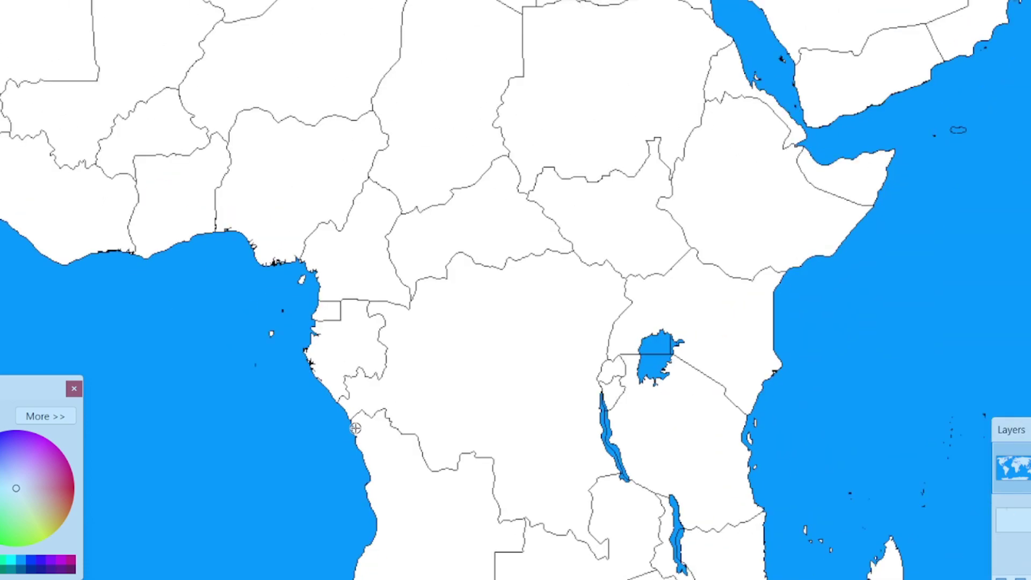
pyautogui.scroll(4, 315, 334)
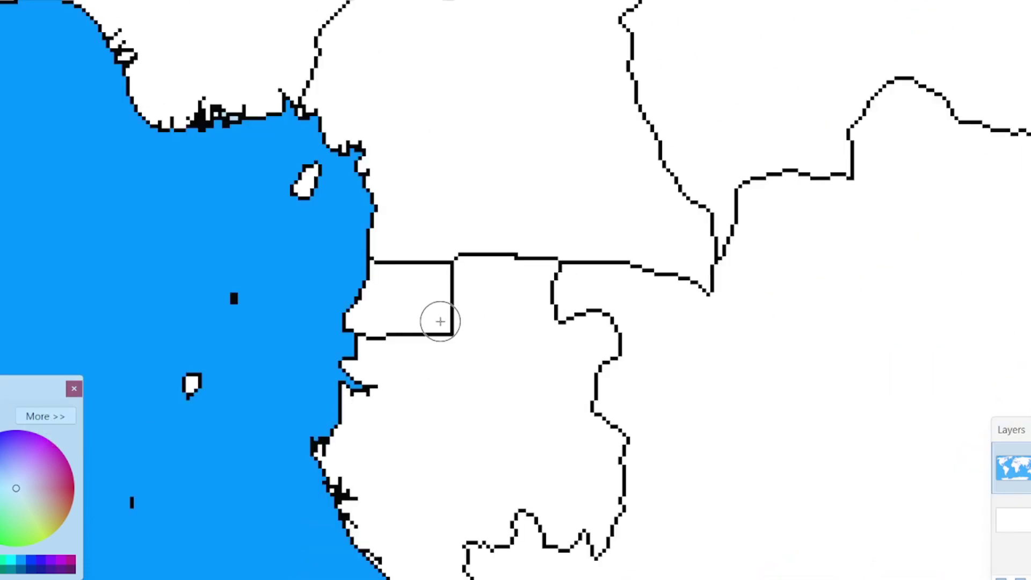
pyautogui.scroll(-5, 403, 334)
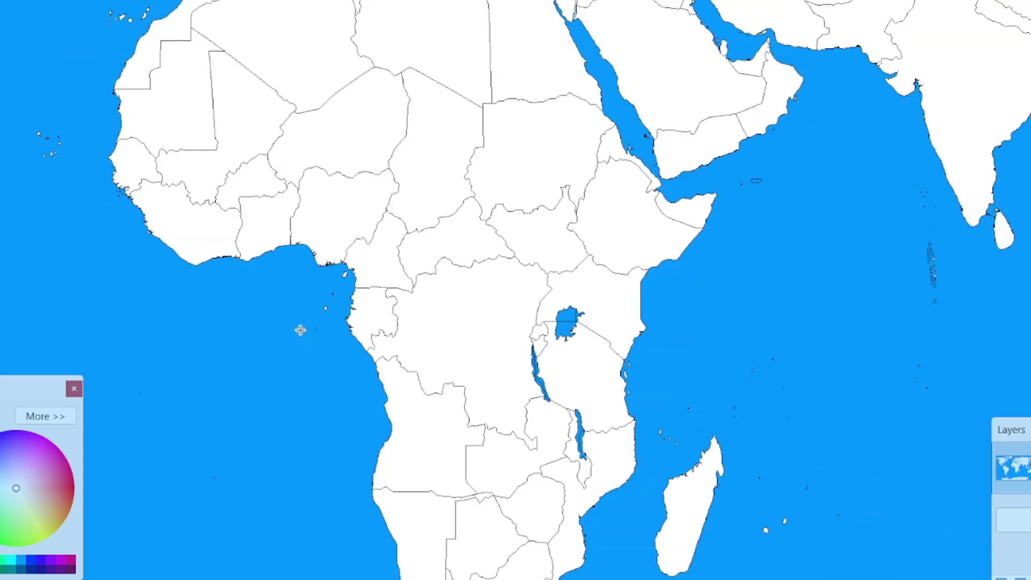
# - Erase the Rwanda–Burundi border so they merge with Tanzania
pyautogui.scroll(-3, 300, 330)
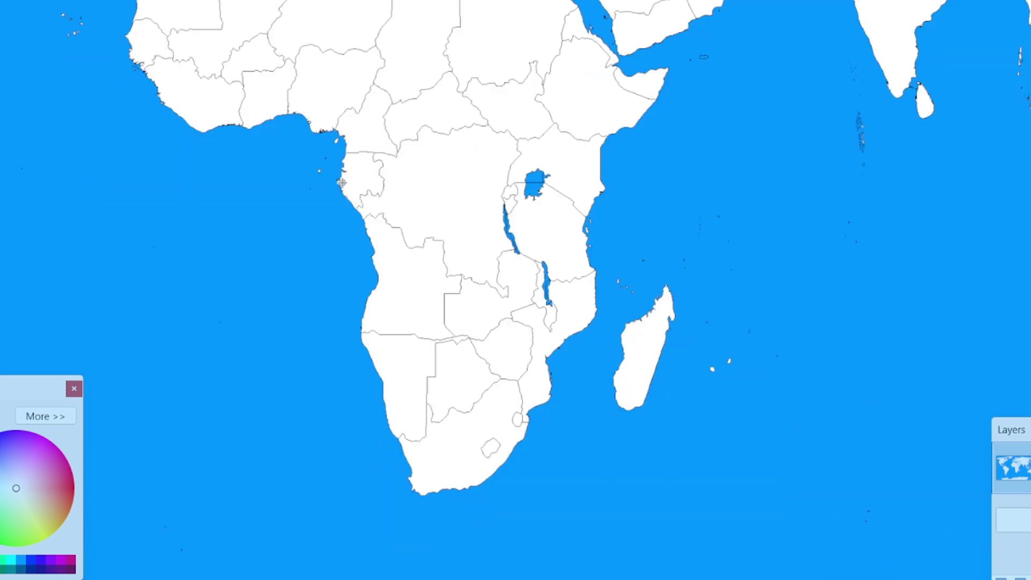
pyautogui.scroll(8, 458, 260)
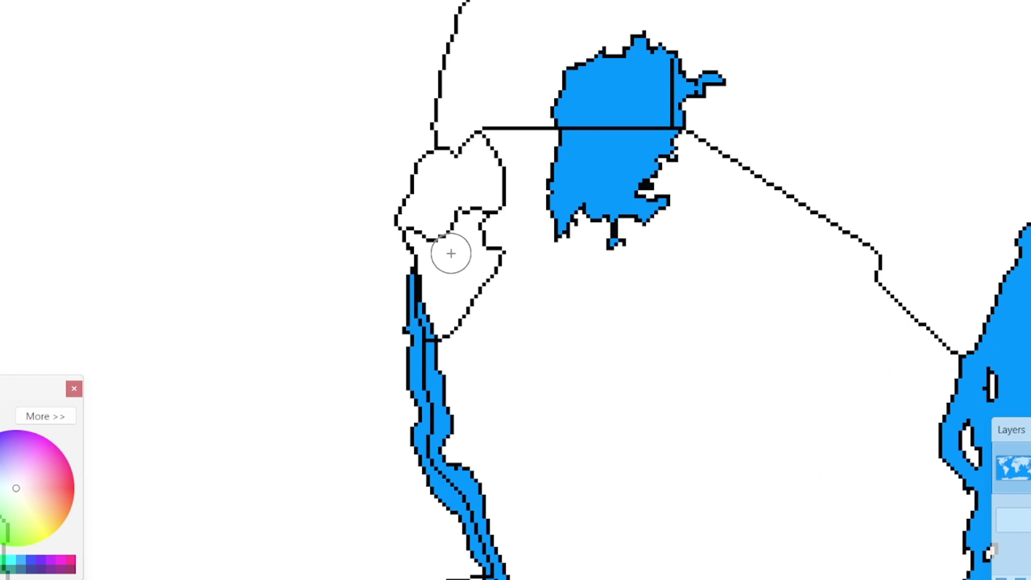
pyautogui.moveTo(447, 250)
pyautogui.mouseDown()
pyautogui.moveTo(477, 260)
pyautogui.moveTo(495, 244)
pyautogui.moveTo(479, 211)
pyautogui.moveTo(488, 152)
pyautogui.mouseUp()
pyautogui.scroll(-3, 495, 253)
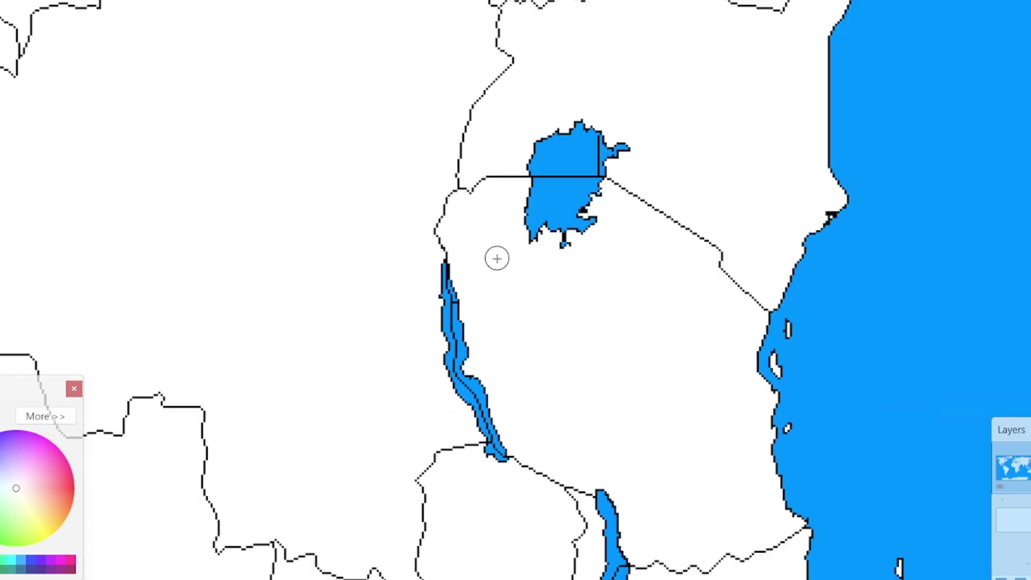
pyautogui.scroll(-3, 499, 281)
pyautogui.scroll(4, 572, 152)
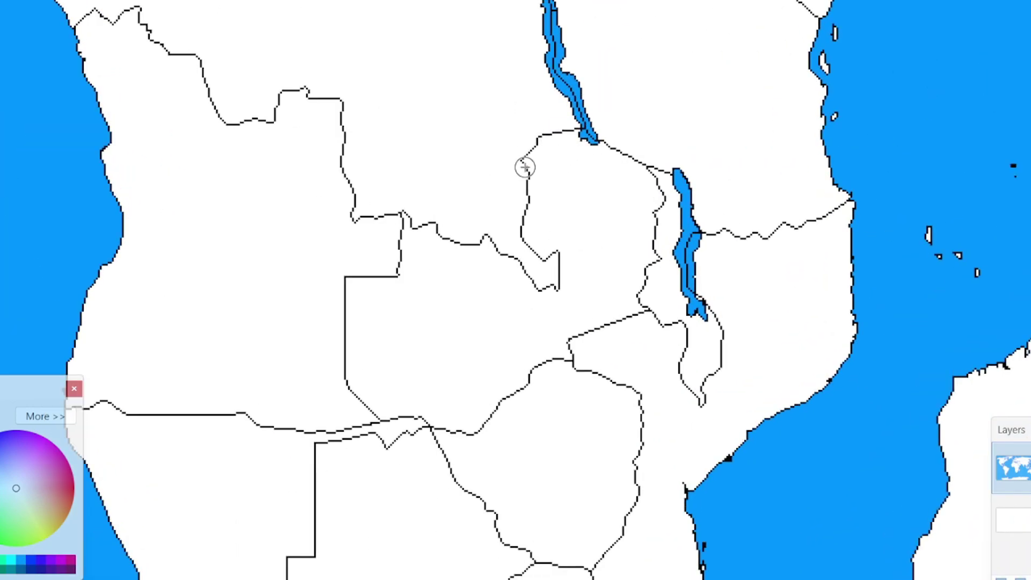
pyautogui.scroll(2, 517, 167)
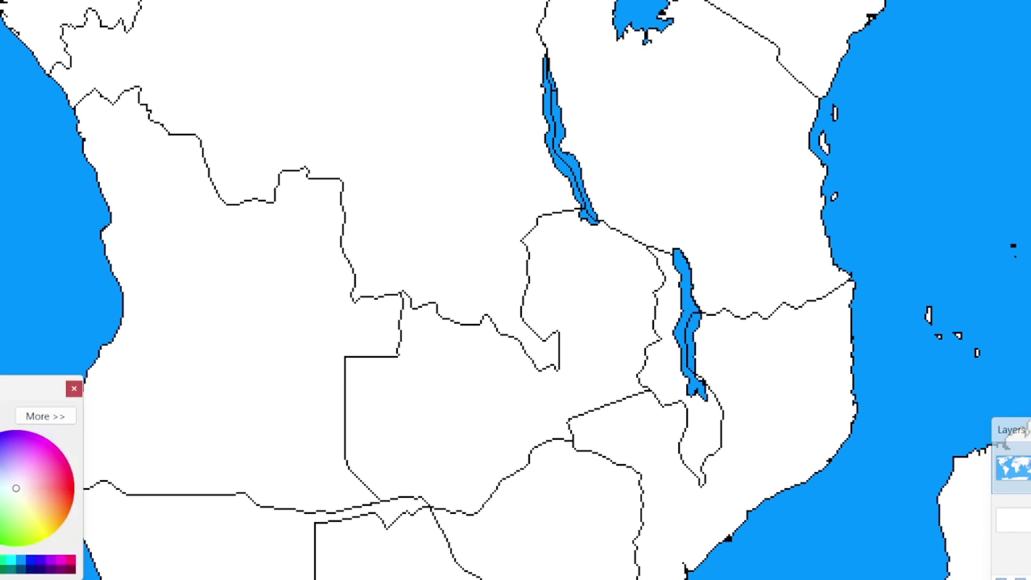
pyautogui.scroll(2, 535, 171)
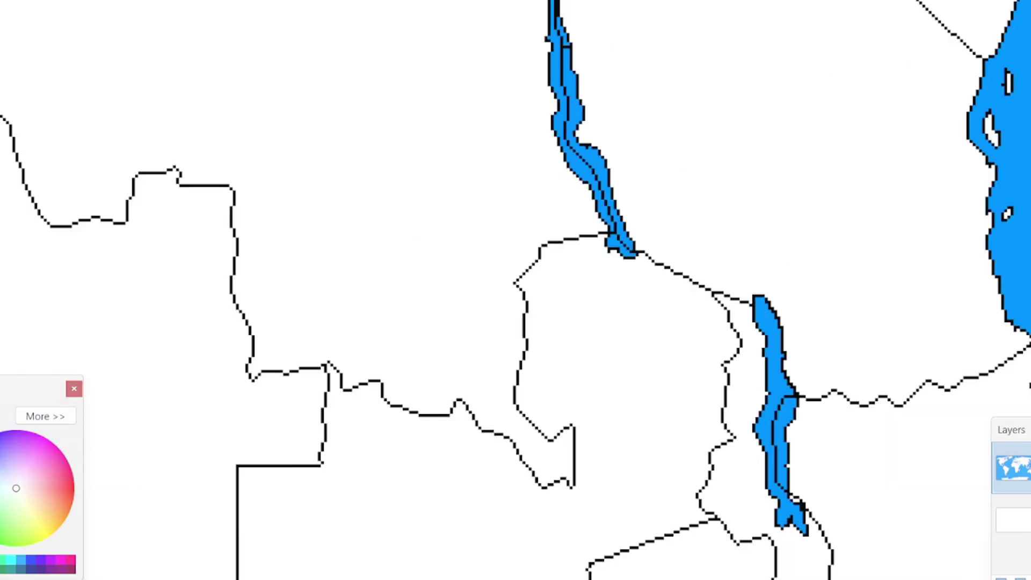
pyautogui.scroll(-2, 576, 284)
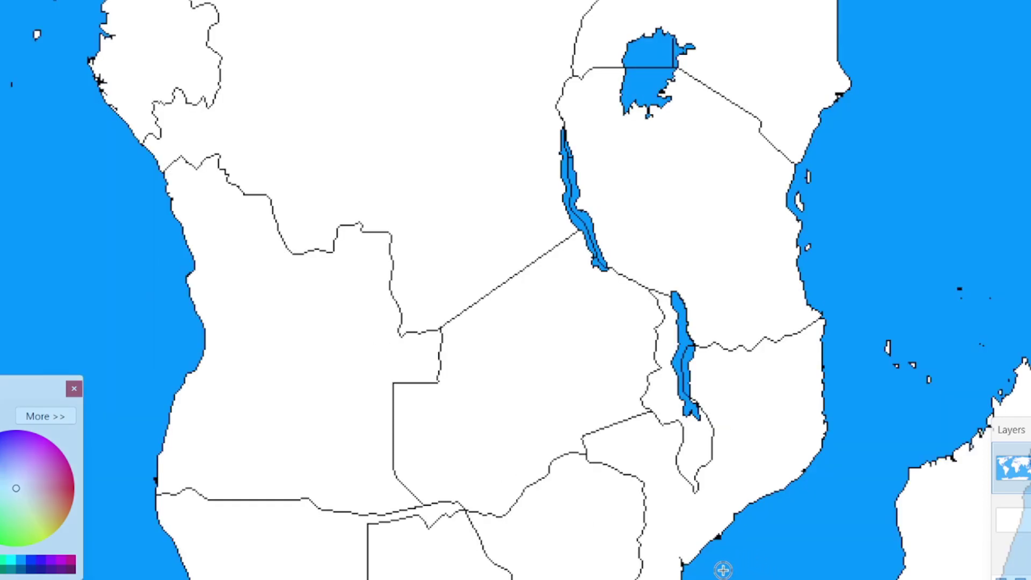
pyautogui.scroll(-10, 508, 230)
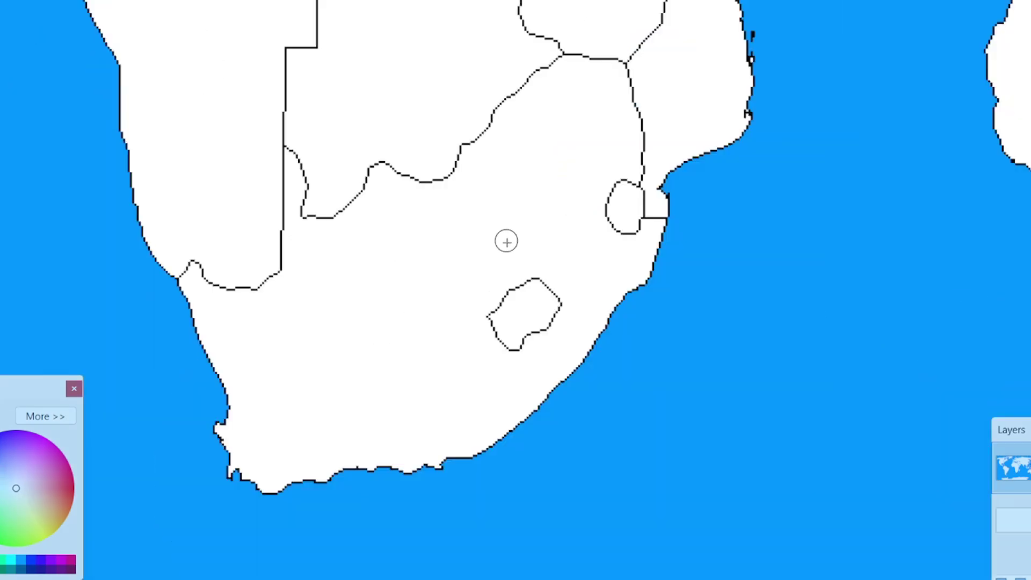
# - Erase the Lesotho outline and Swaziland's border with South Africa
pyautogui.moveTo(540, 291)
pyautogui.mouseDown()
pyautogui.moveTo(546, 318)
pyautogui.moveTo(544, 299)
pyautogui.mouseUp()
pyautogui.scroll(2, 476, 352)
pyautogui.moveTo(458, 216)
pyautogui.mouseDown()
pyautogui.moveTo(427, 254)
pyautogui.moveTo(478, 307)
pyautogui.mouseUp()
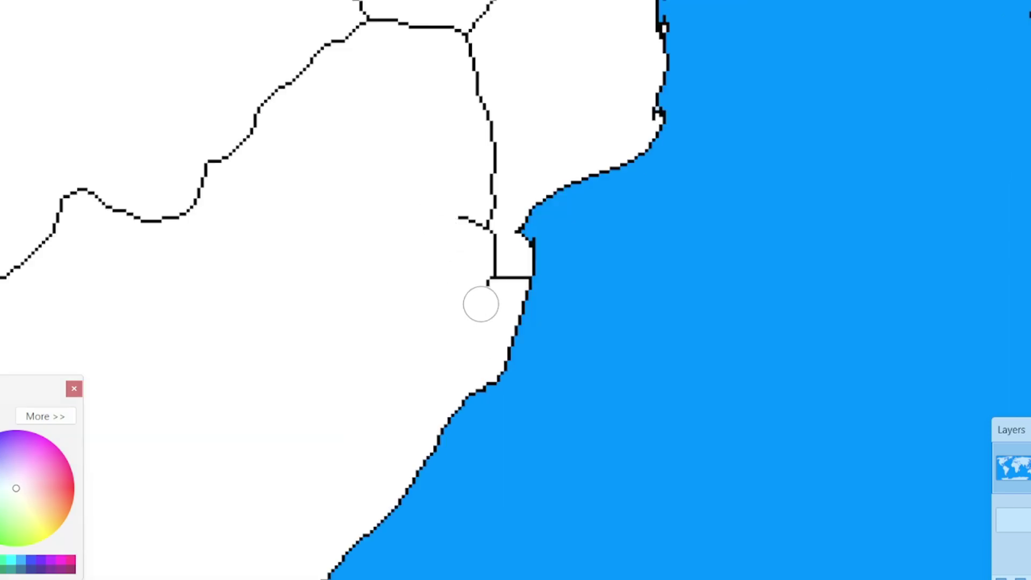
pyautogui.scroll(-4, 589, 359)
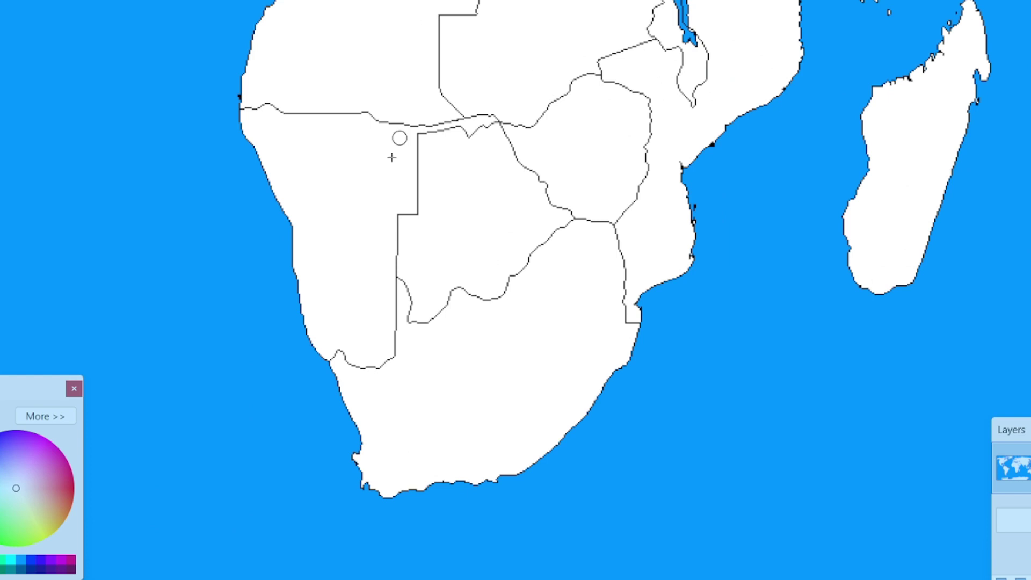
pyautogui.scroll(1, 470, 199)
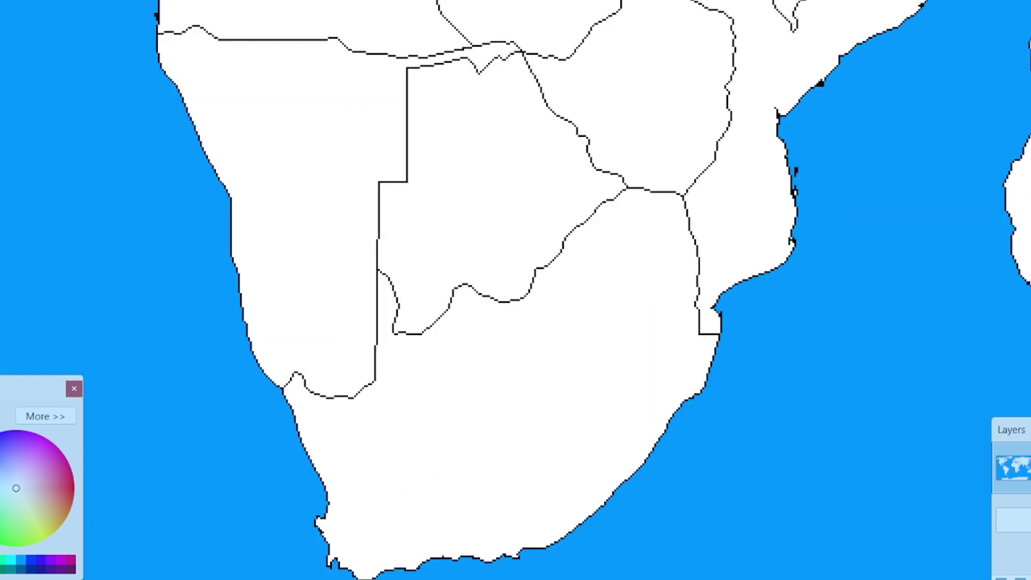
pyautogui.scroll(2, 306, 451)
pyautogui.scroll(3, 433, 430)
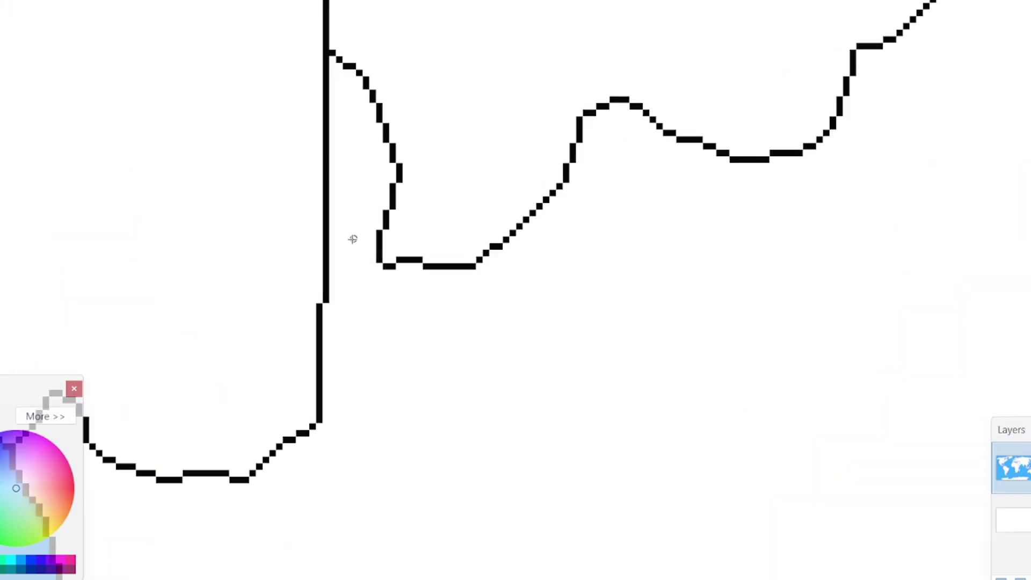
pyautogui.scroll(-5, 331, 296)
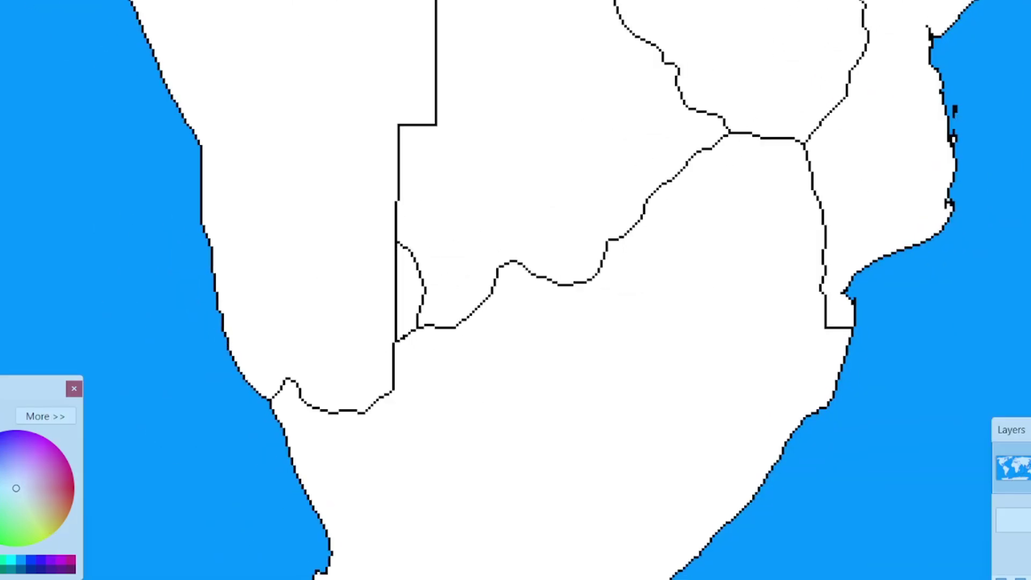
pyautogui.scroll(-3, 430, 376)
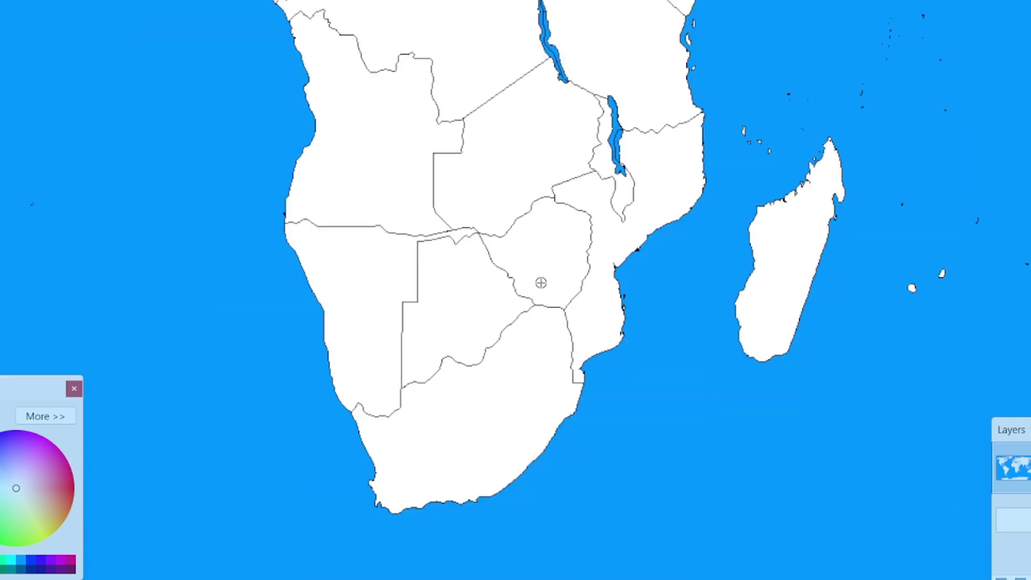
pyautogui.scroll(-1, 467, 302)
pyautogui.scroll(2, 467, 301)
pyautogui.scroll(-2, 491, 313)
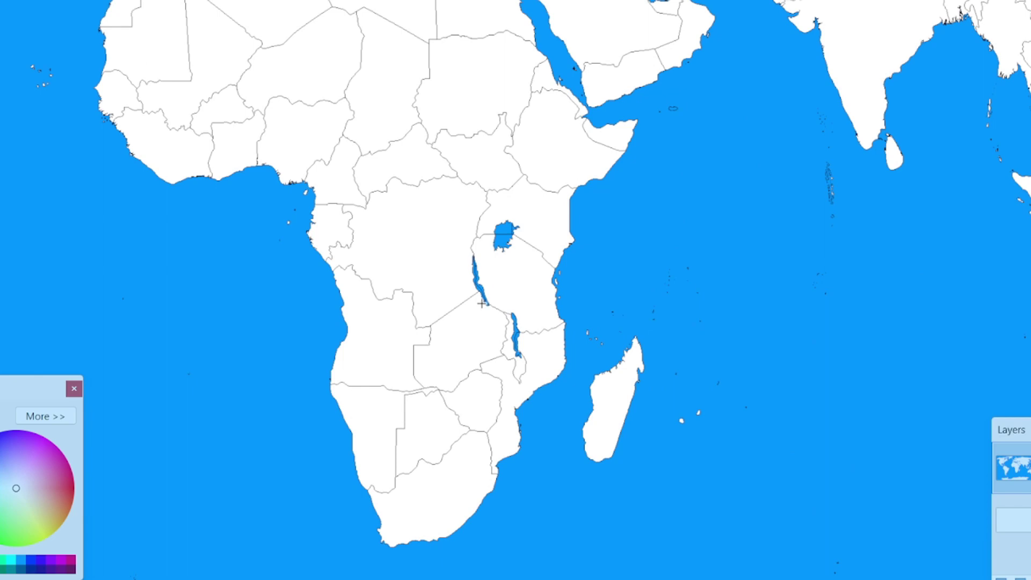
# - Draw a black border line from the junction up to Lake Malawi with the Pencil
pyautogui.scroll(3, 510, 424)
pyautogui.scroll(5, 491, 410)
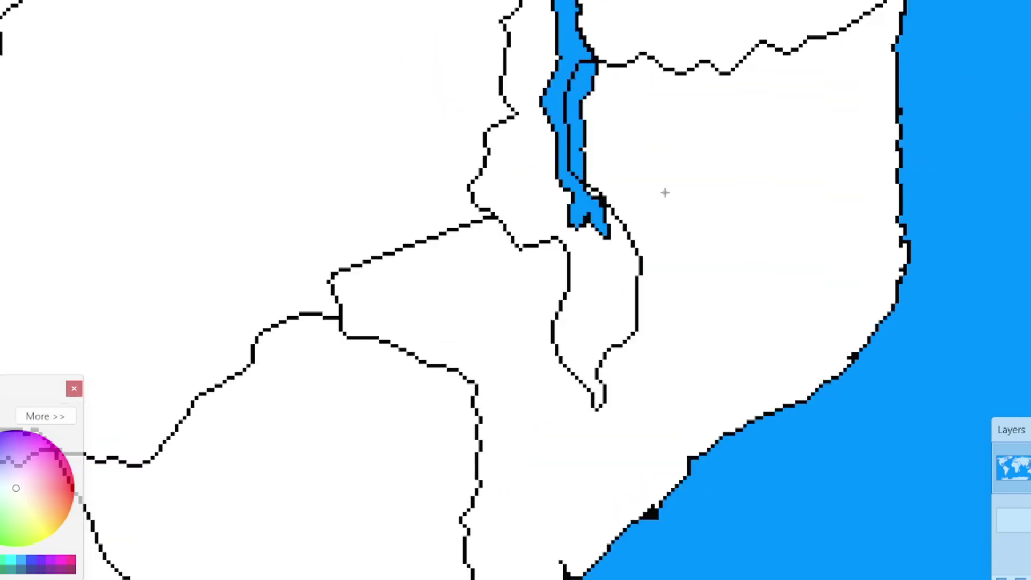
pyautogui.moveTo(494, 385); pyautogui.dragTo(582, 323)
pyautogui.scroll(-3, 442, 341)
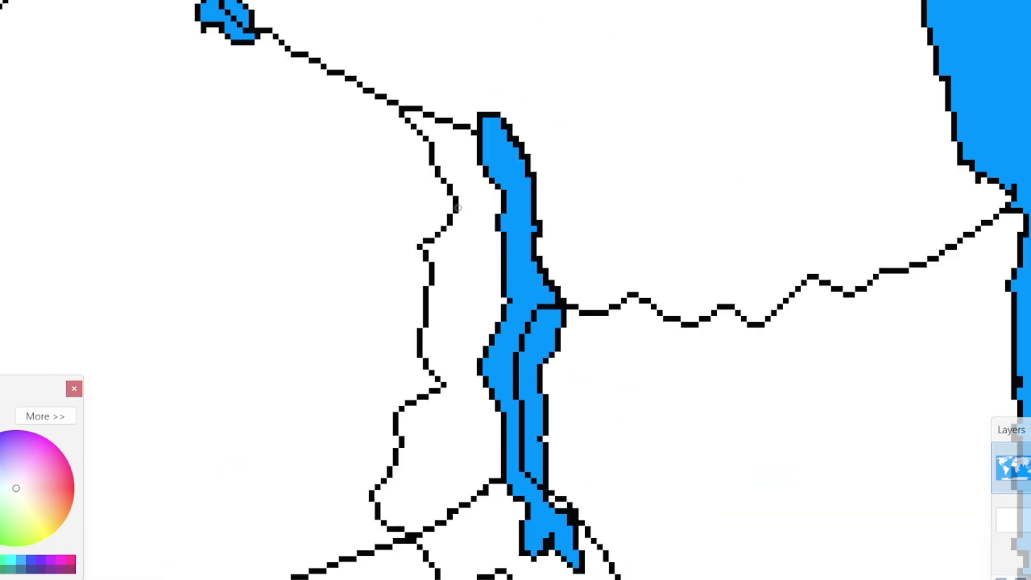
pyautogui.scroll(1, 612, 291)
pyautogui.scroll(-4, 613, 291)
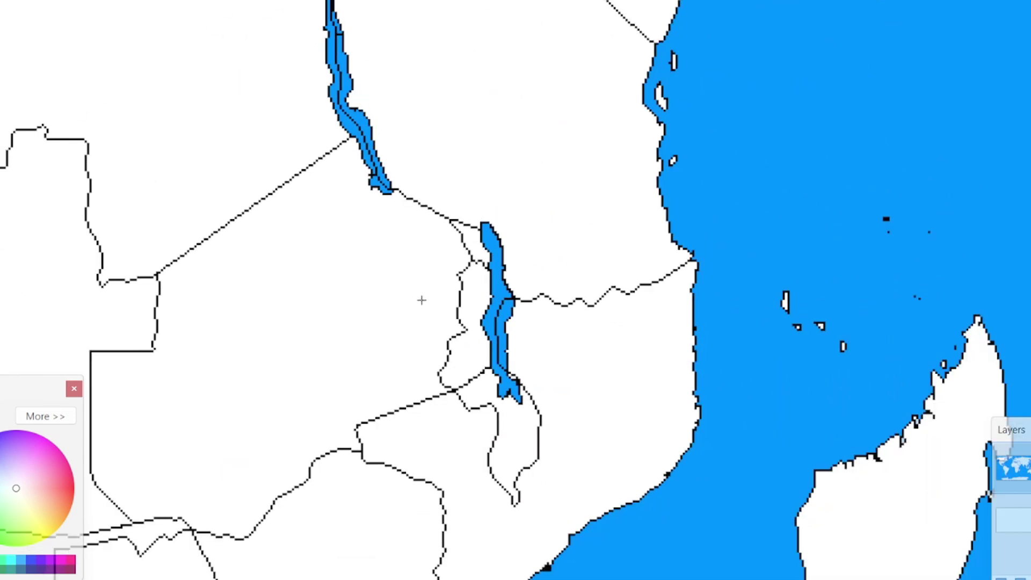
pyautogui.scroll(2, 419, 299)
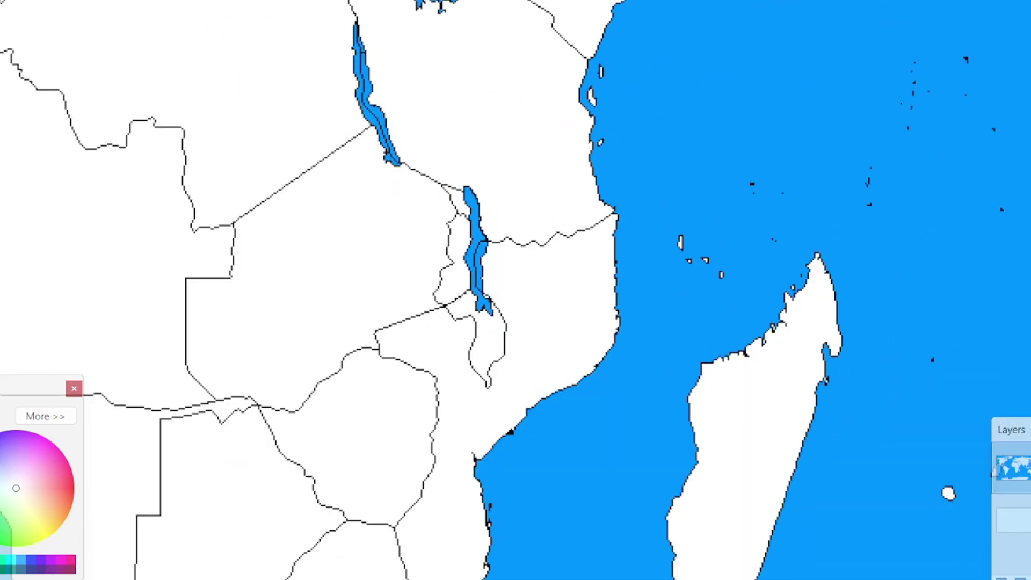
pyautogui.scroll(-2, 571, 379)
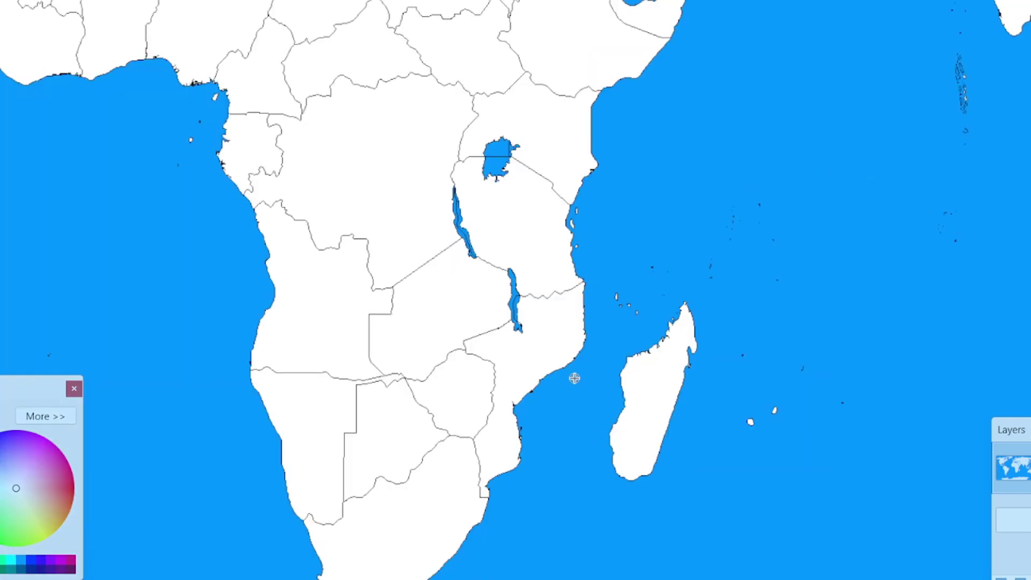
# - Zoom out to the whole world map, then back in centred on the altered Africa
pyautogui.scroll(-2, 561, 289)
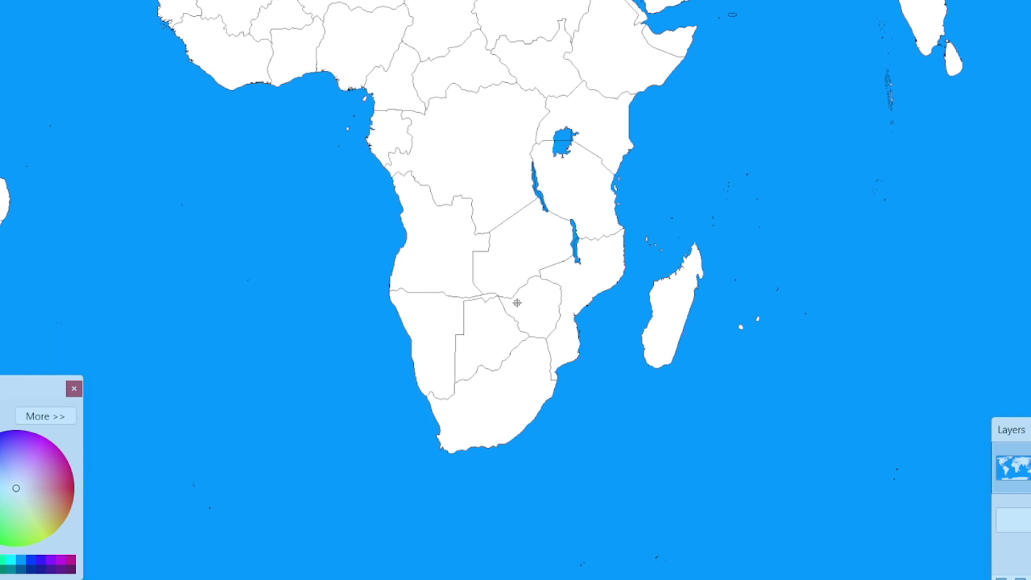
pyautogui.scroll(-1, 467, 342)
pyautogui.scroll(-1, 467, 341)
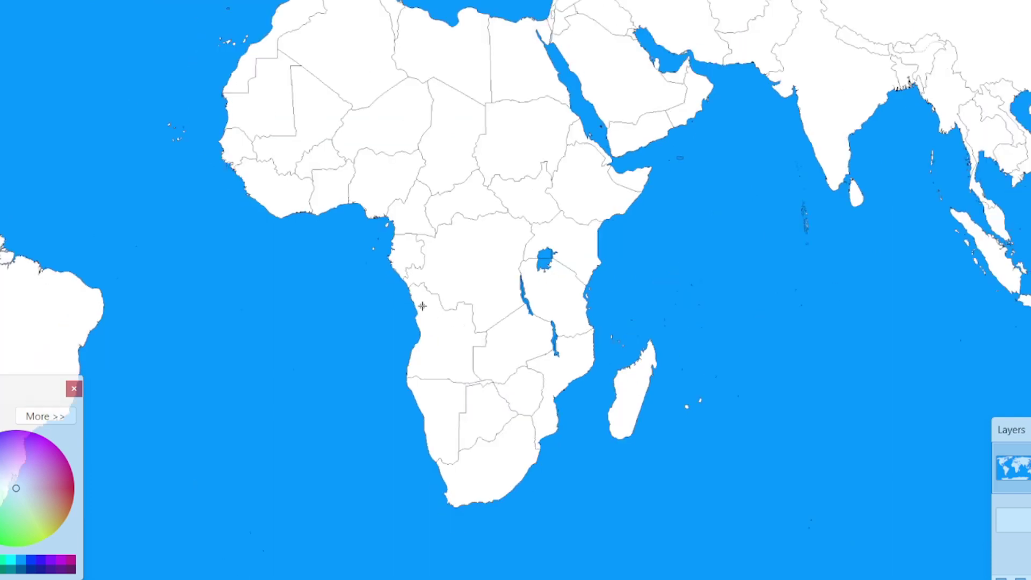
pyautogui.scroll(-1, 422, 306)
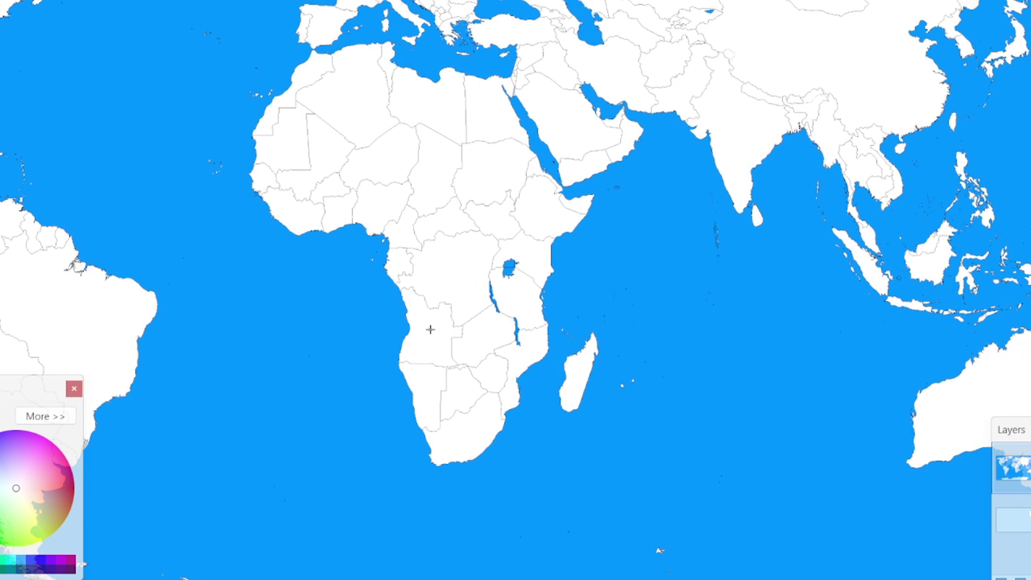
pyautogui.scroll(1, 386, 182)
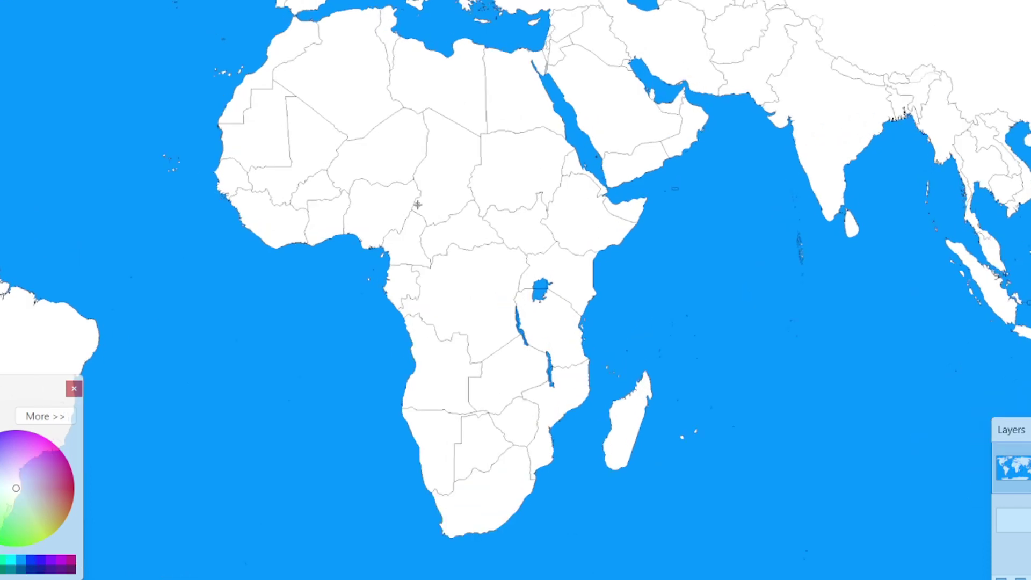
pyautogui.scroll(-1, 301, 205)
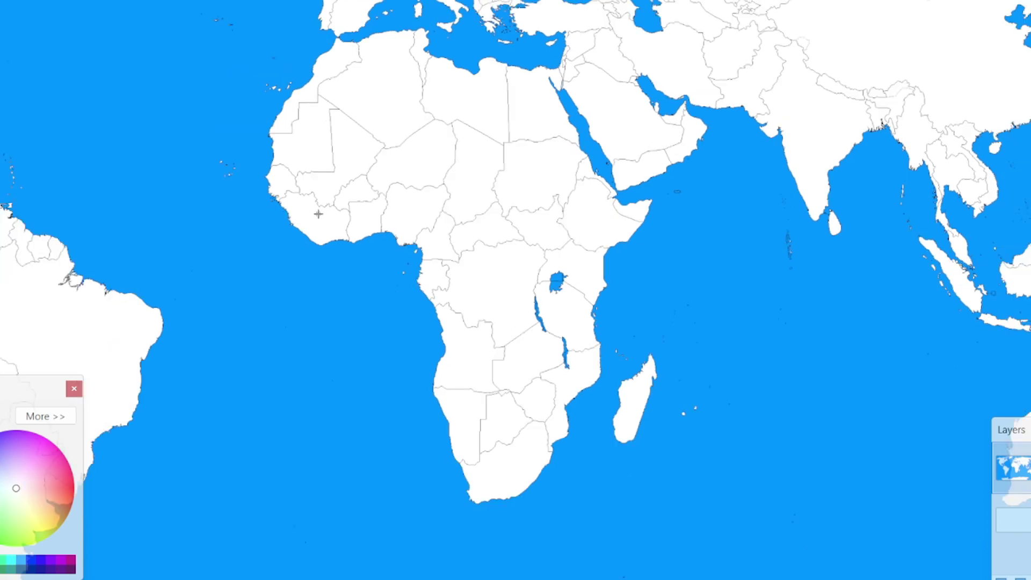
pyautogui.scroll(-1, 315, 213)
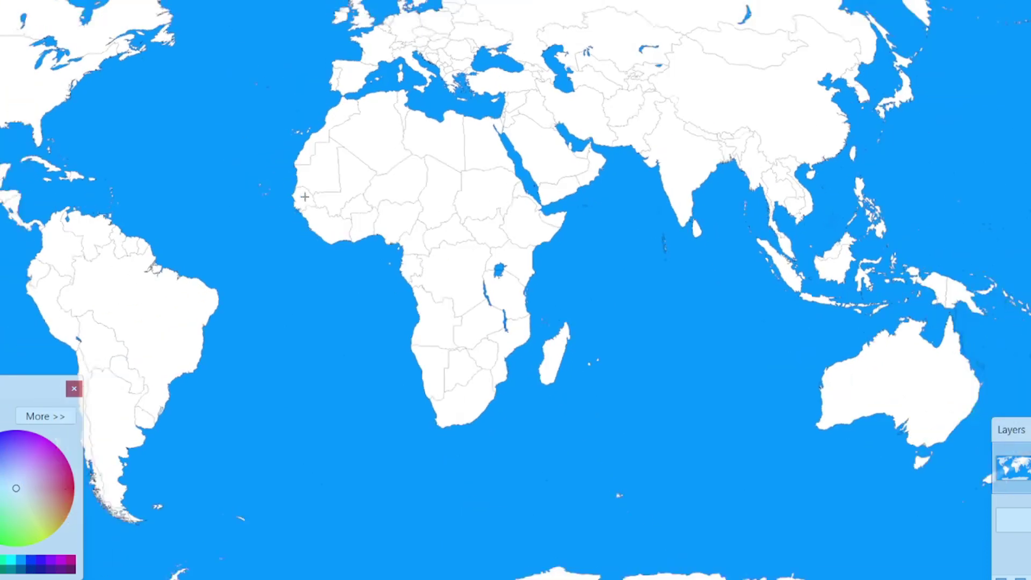
pyautogui.scroll(-1, 302, 131)
pyautogui.scroll(2, 431, 202)
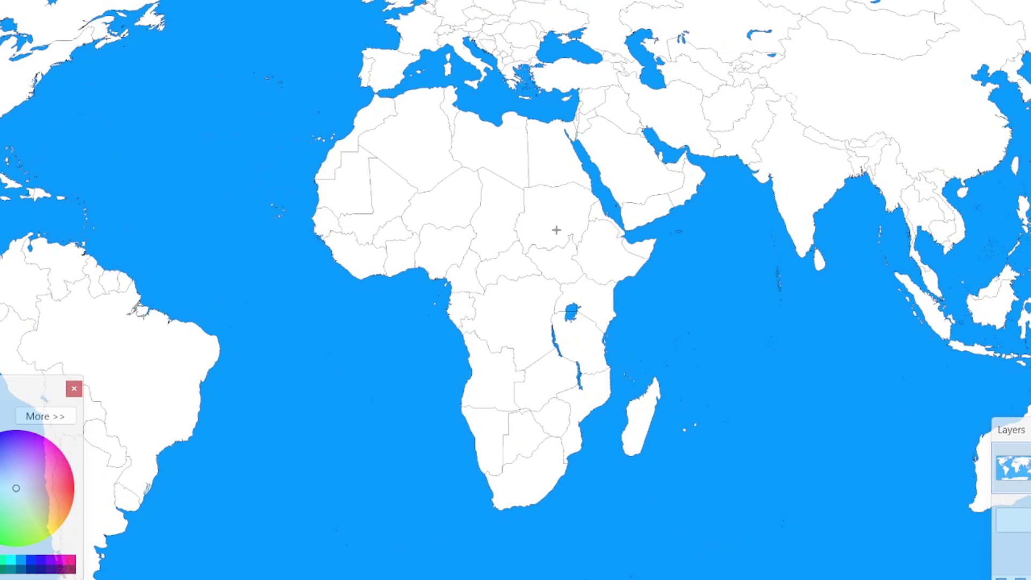